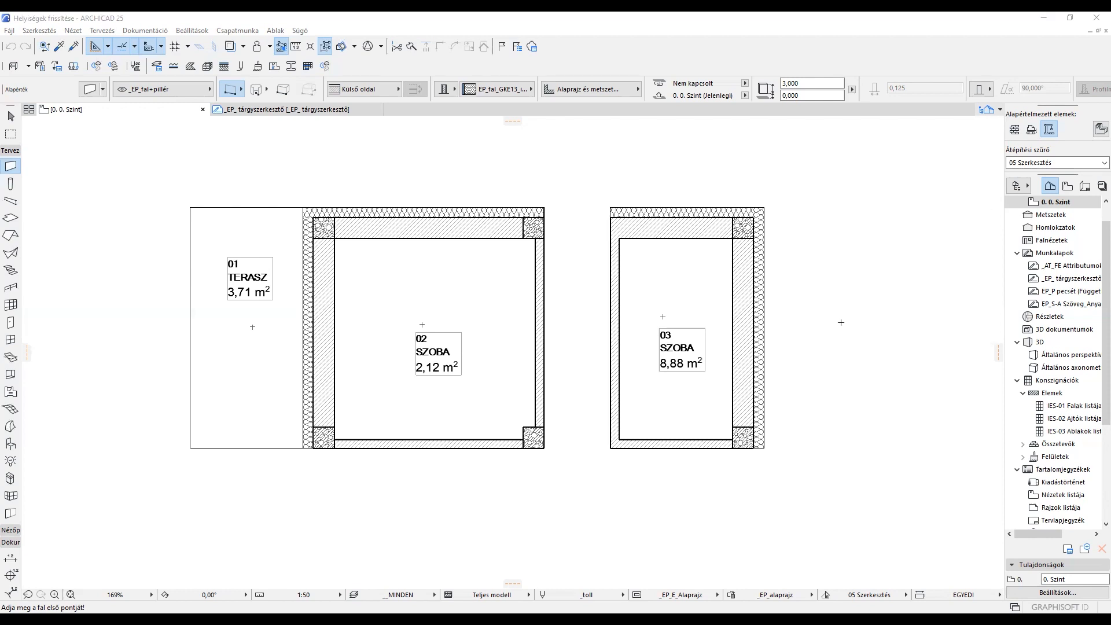
- Select all three zones on the floor plan and compare each outline with the boundaries around it
{"action": "key", "text": "ctrl+a"}
{"action": "key", "text": "Escape"}
{"action": "left_click", "coordinate": [10, 392]}
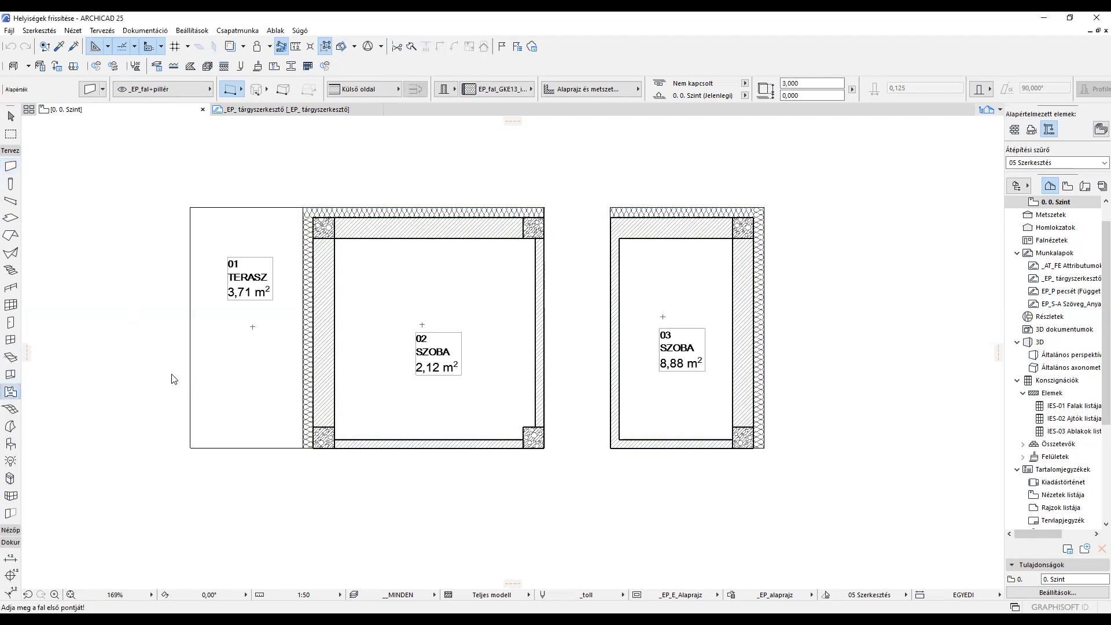
{"action": "key", "text": "ctrl+a"}
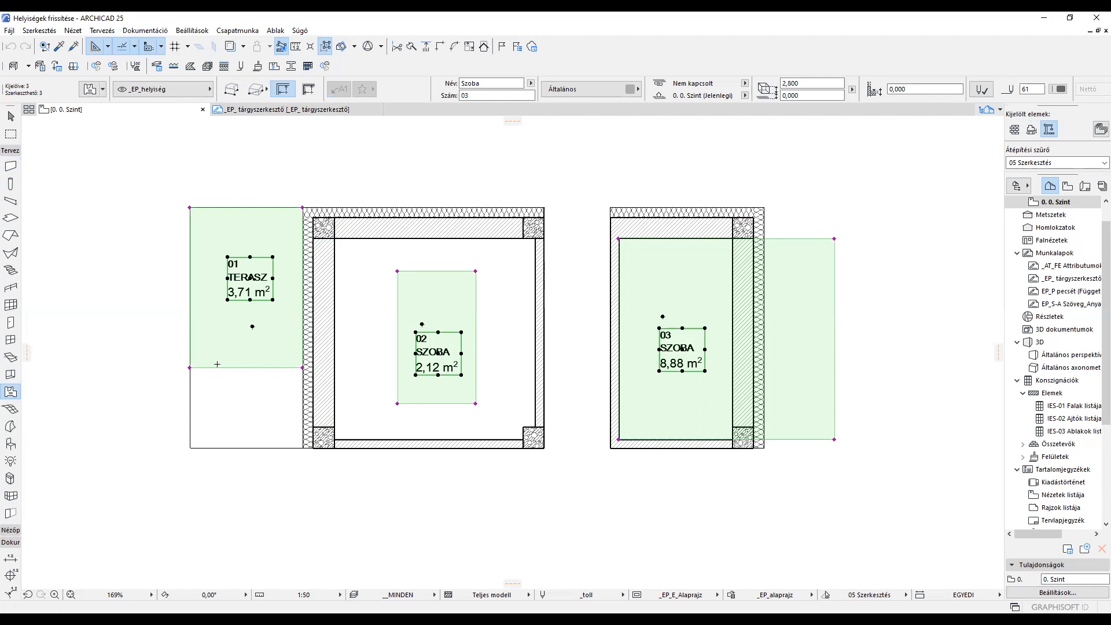
{"action": "scroll", "coordinate": [258, 329], "scroll_direction": "up", "scroll_amount": 9}
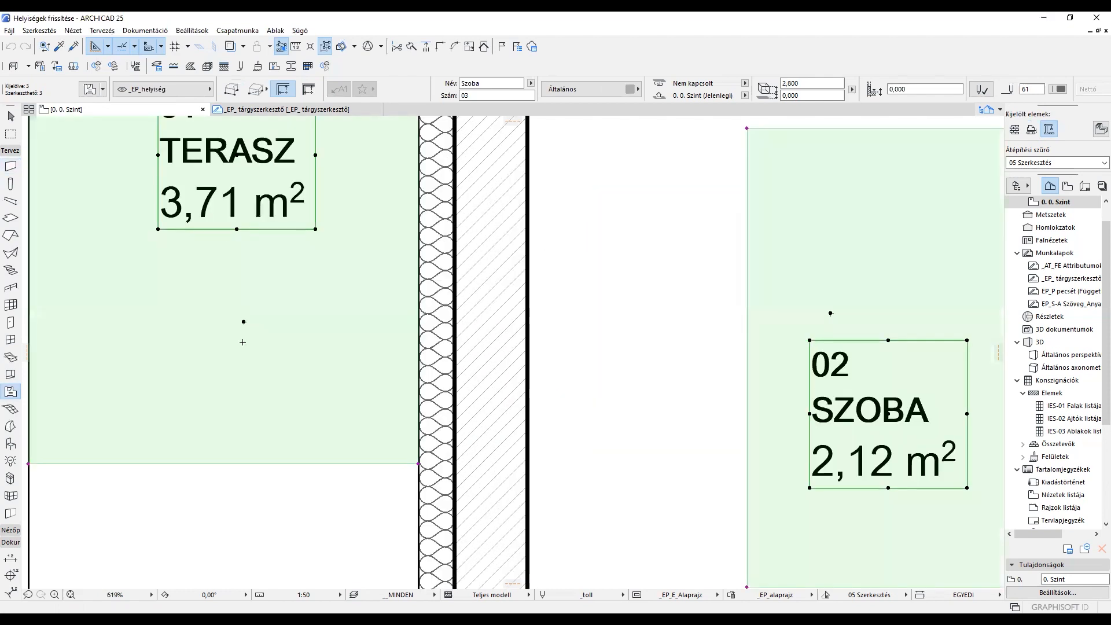
{"action": "scroll", "coordinate": [339, 320], "scroll_direction": "down", "scroll_amount": 5}
{"action": "middle_click_drag", "start_coordinate": [403, 350], "coordinate": [215, 373]}
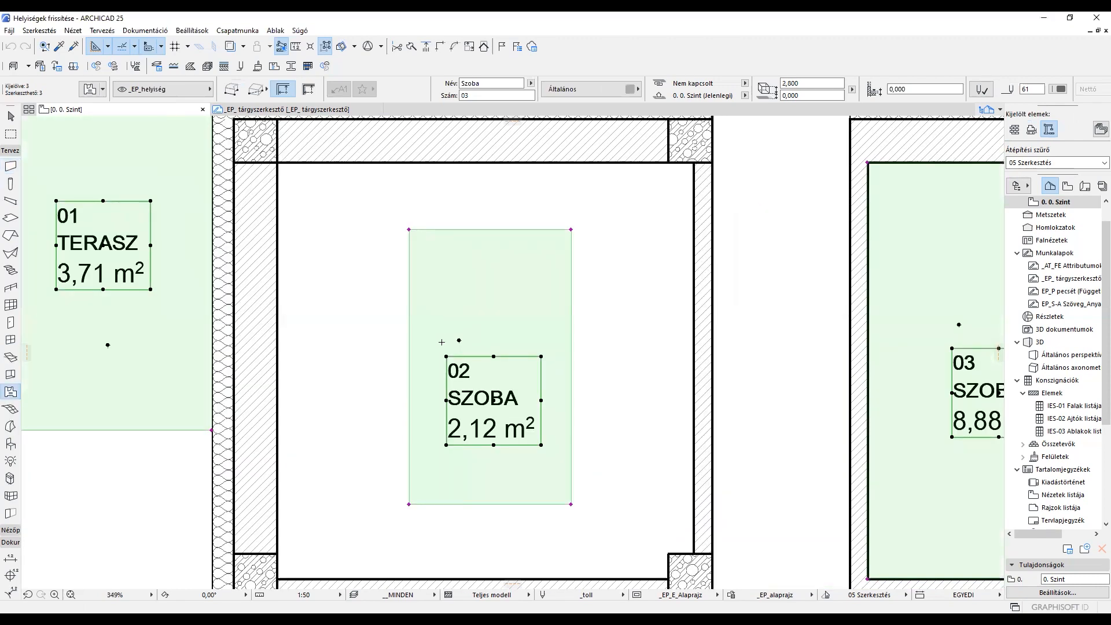
{"action": "middle_click_drag", "start_coordinate": [590, 349], "coordinate": [175, 370]}
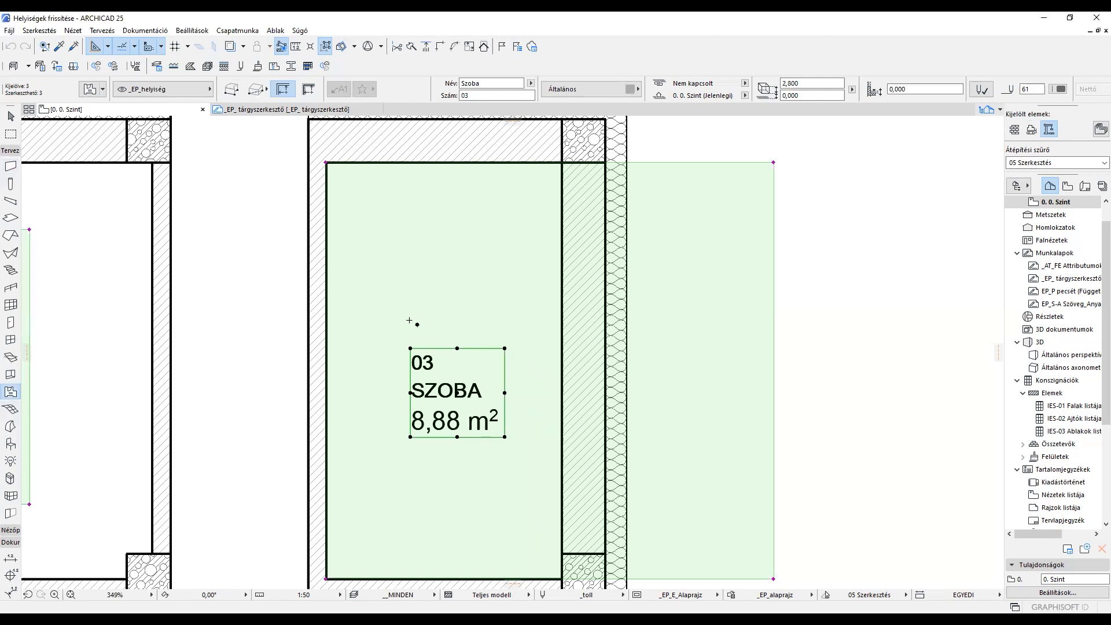
{"action": "scroll", "coordinate": [423, 316], "scroll_direction": "down", "scroll_amount": 5}
{"action": "middle_click_drag", "start_coordinate": [424, 306], "coordinate": [622, 310]}
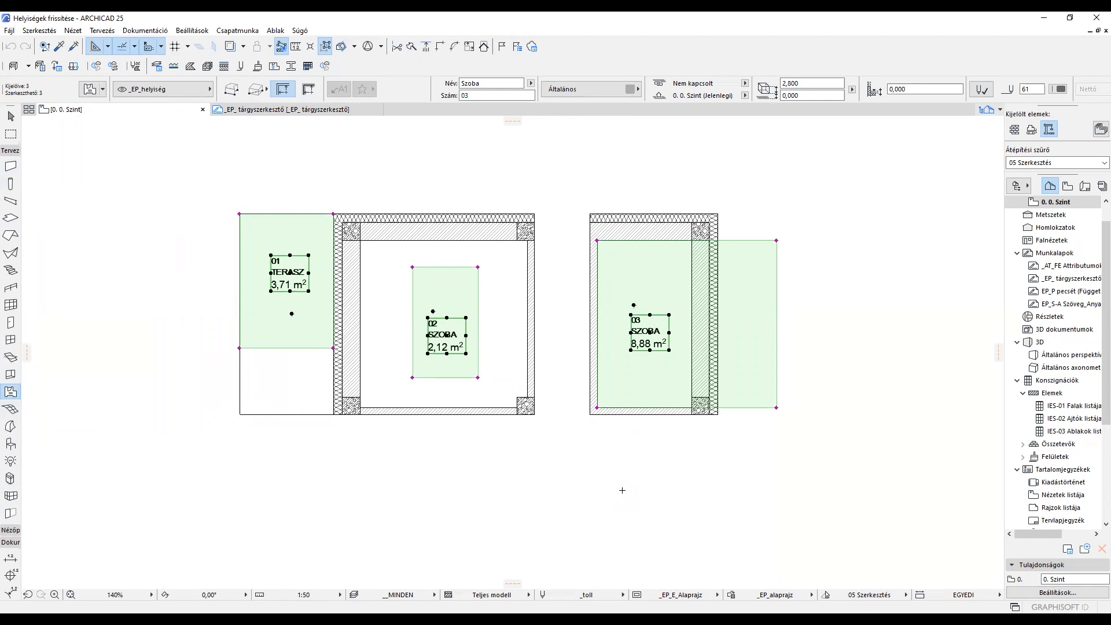
- Try moving the lower wall of room 03 upward into the room, and undo the move
{"action": "left_click", "coordinate": [657, 457]}
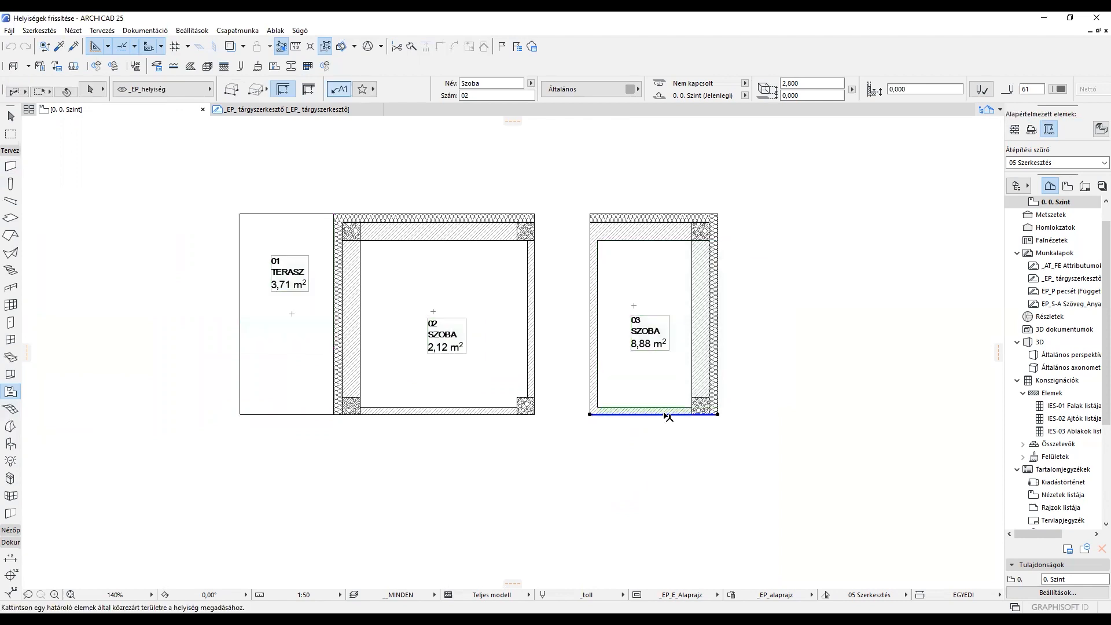
{"action": "left_click", "coordinate": [665, 414]}
{"action": "key", "text": "ctrl+d"}
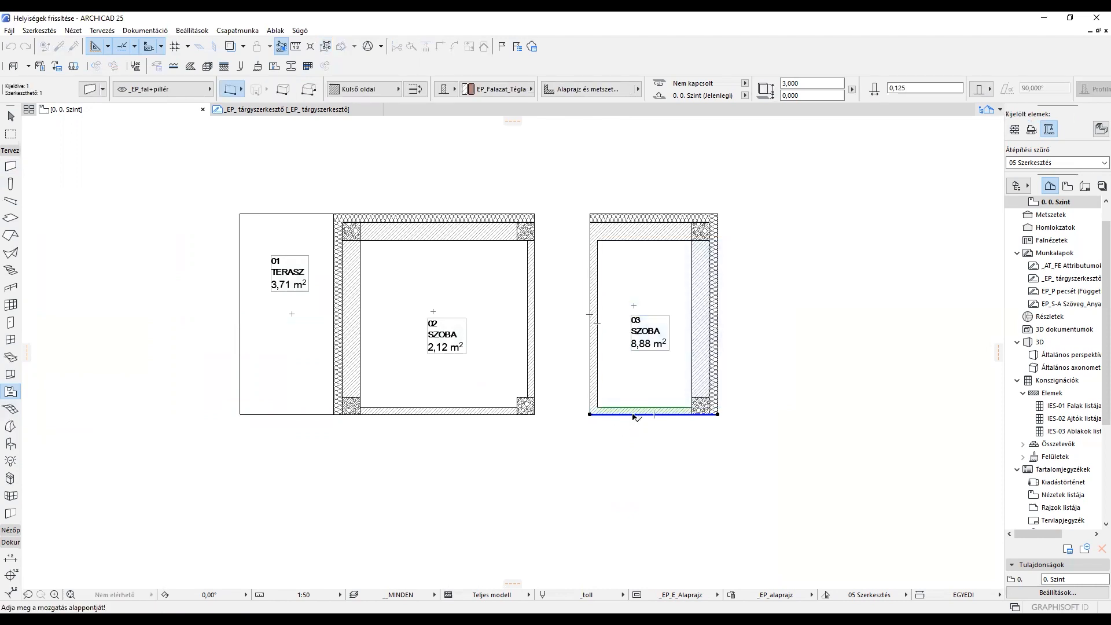
{"action": "left_click", "coordinate": [649, 287]}
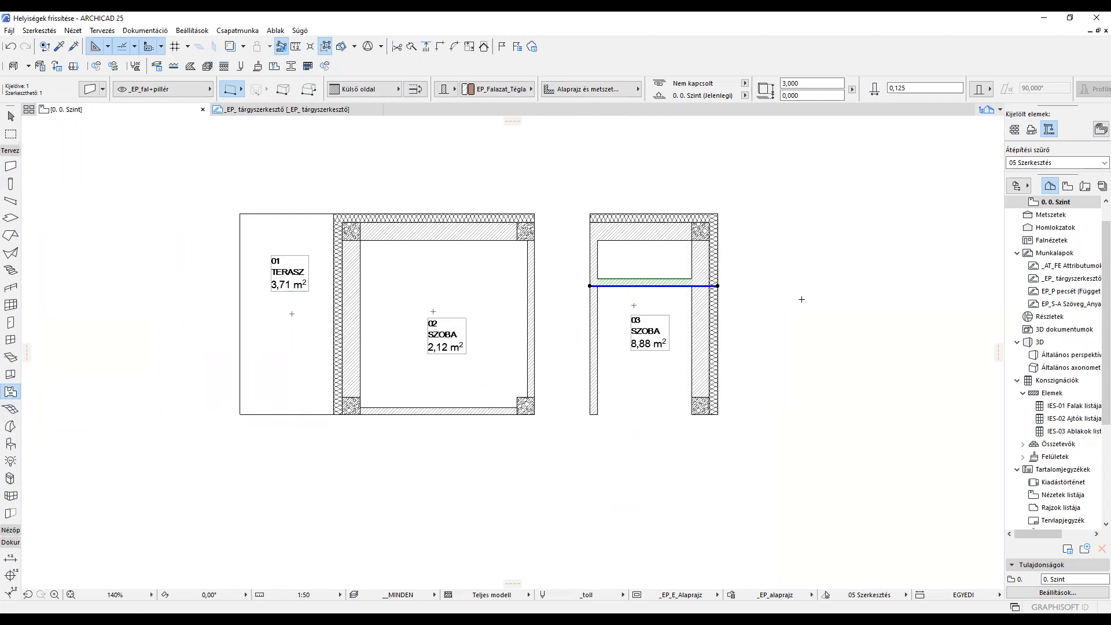
{"action": "key", "text": "ctrl+z"}
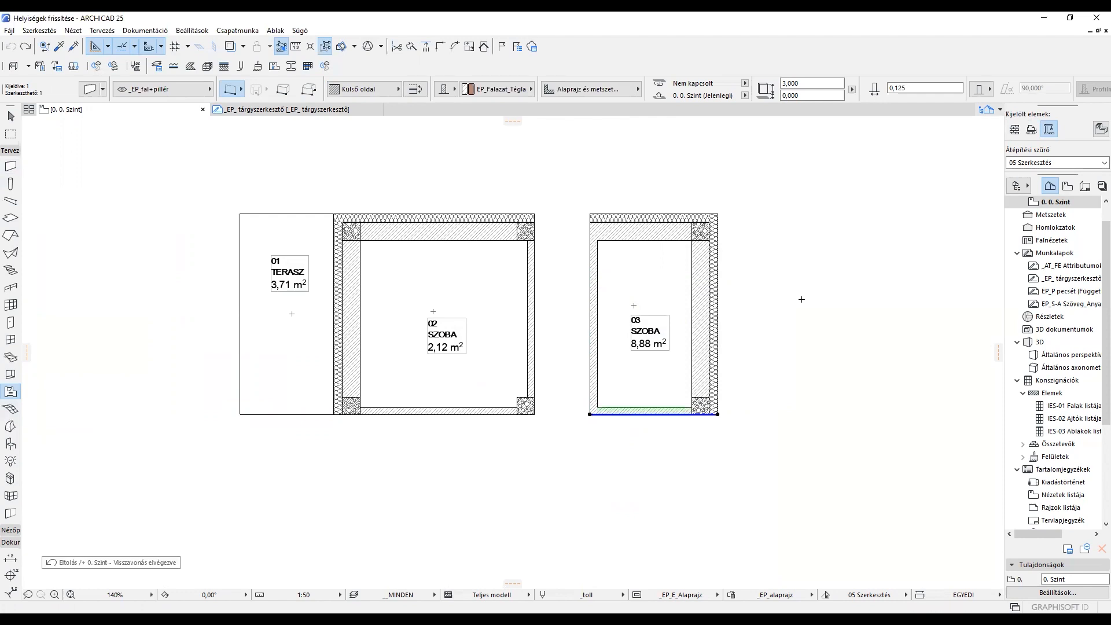
{"action": "key", "text": "Escape"}
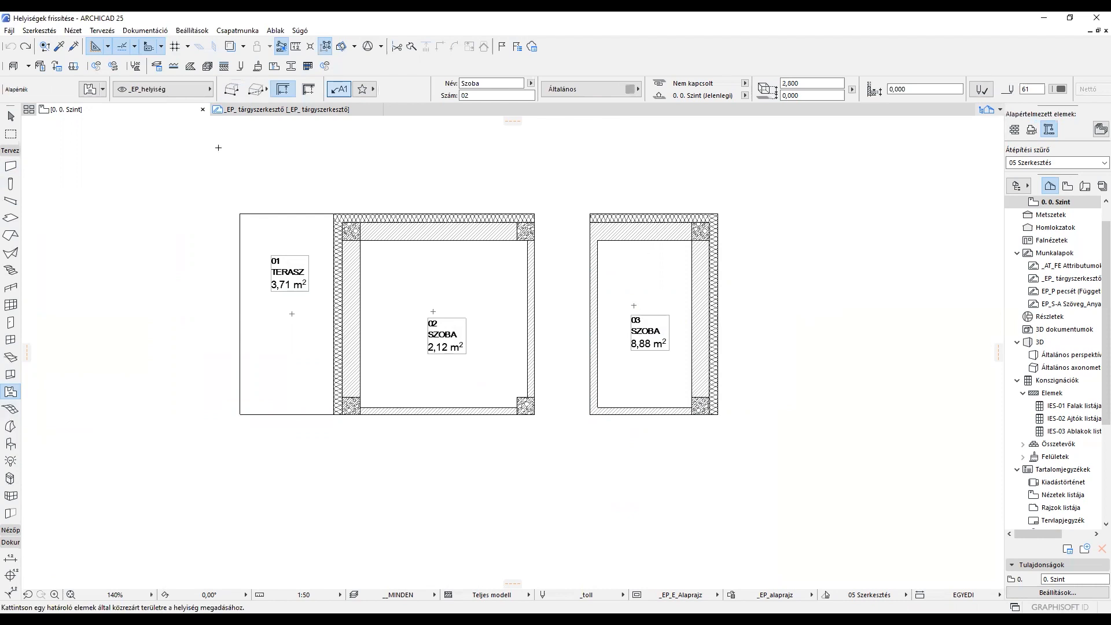
- Update all zones, with the option for zone stamps to stay in place (A helyiségpecsét maradjon a helyén) enabled
{"action": "left_click", "coordinate": [103, 30]}
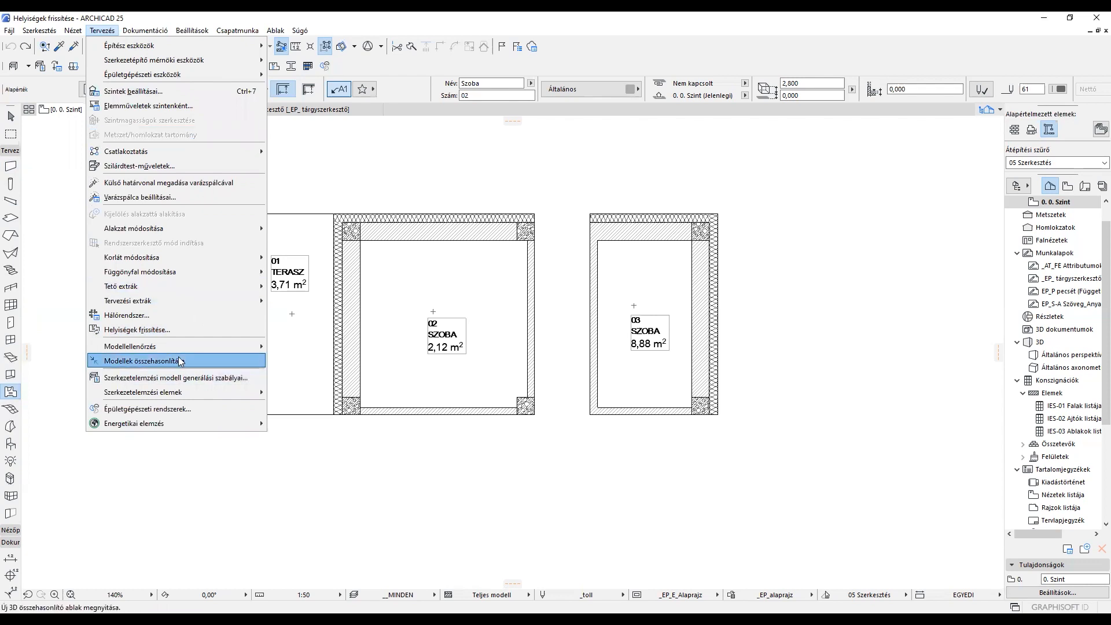
{"action": "left_click", "coordinate": [189, 333]}
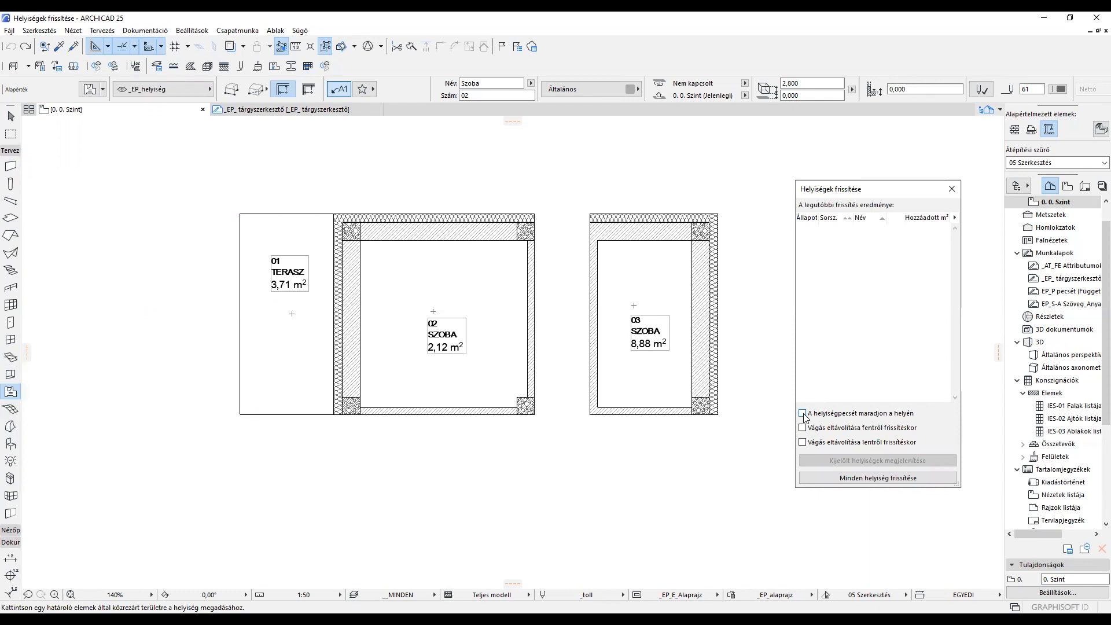
{"action": "left_click", "coordinate": [803, 414]}
{"action": "left_click", "coordinate": [919, 482]}
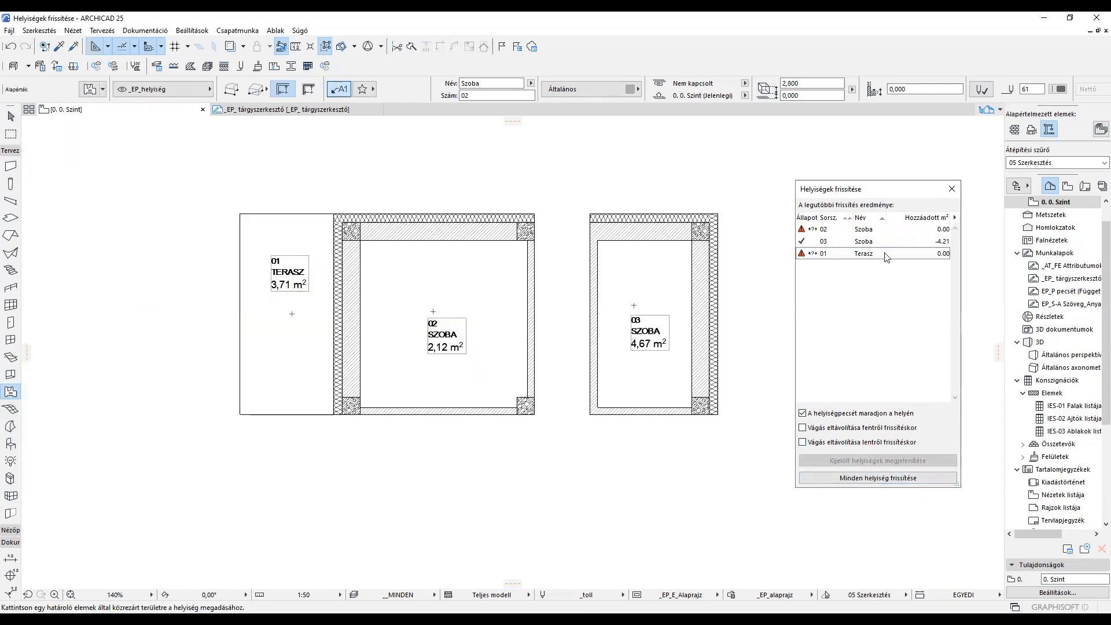
- Examine the update results by selecting zones 03 and 02, and check the wall to the left of room 02
{"action": "left_click", "coordinate": [635, 307]}
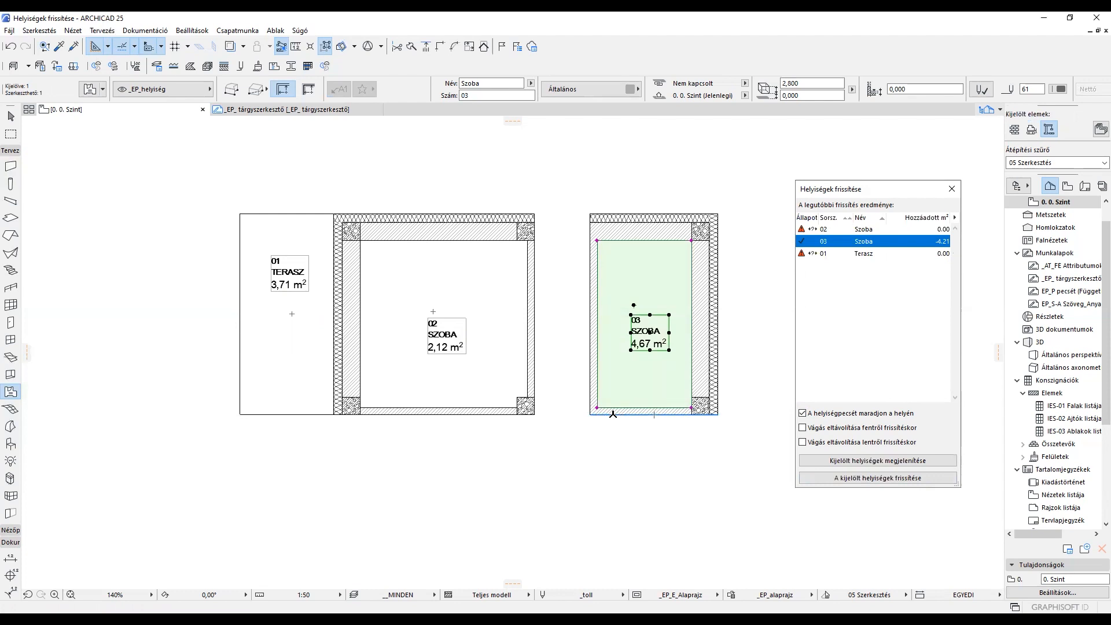
{"action": "left_click", "coordinate": [867, 268]}
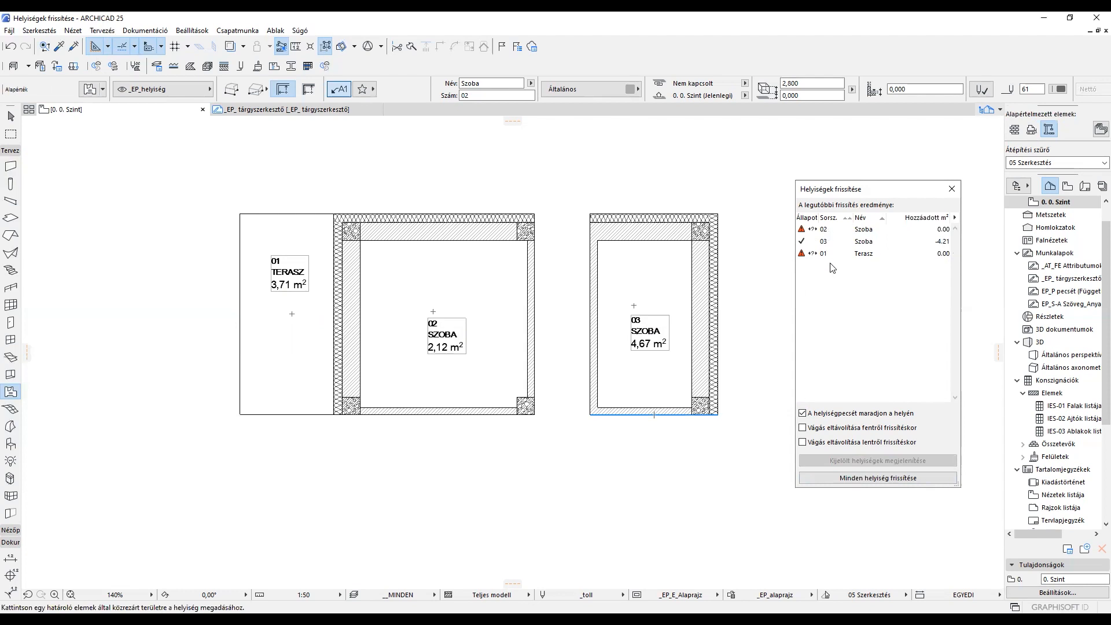
{"action": "left_click", "coordinate": [825, 230]}
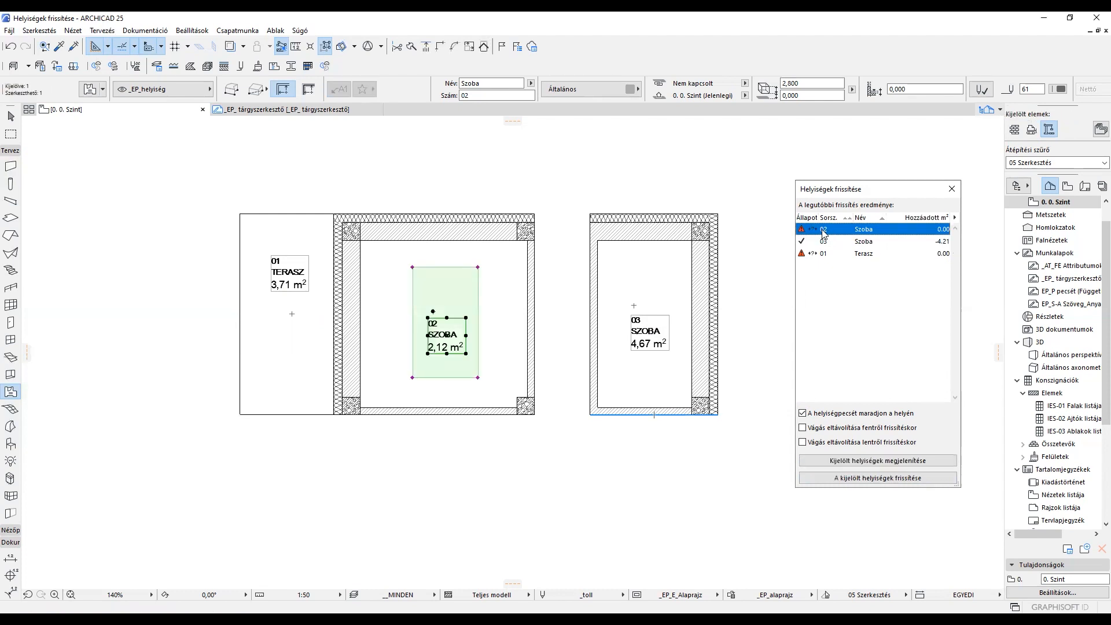
{"action": "scroll", "coordinate": [473, 295], "scroll_direction": "up", "scroll_amount": 4}
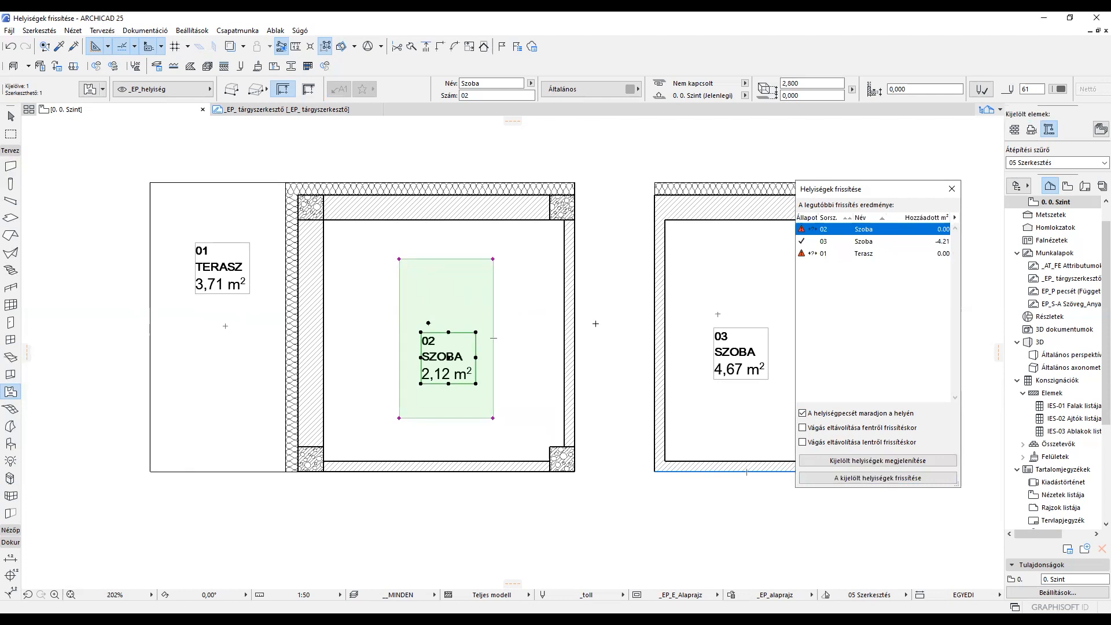
{"action": "key", "text": "Escape"}
{"action": "left_click", "coordinate": [325, 268], "text": "shift"}
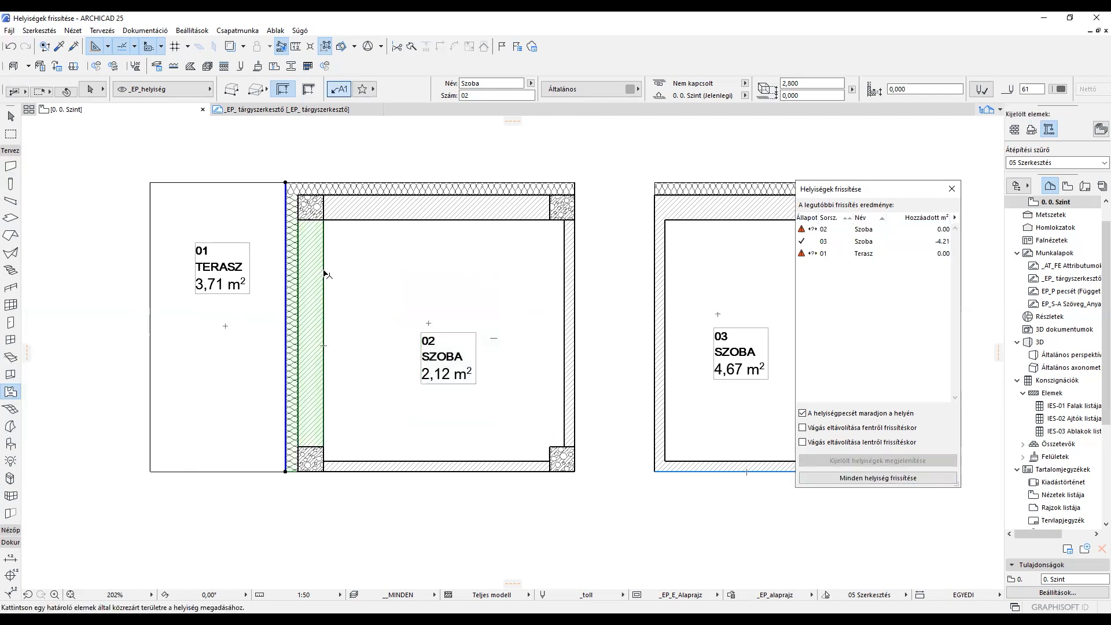
{"action": "key", "text": "Escape"}
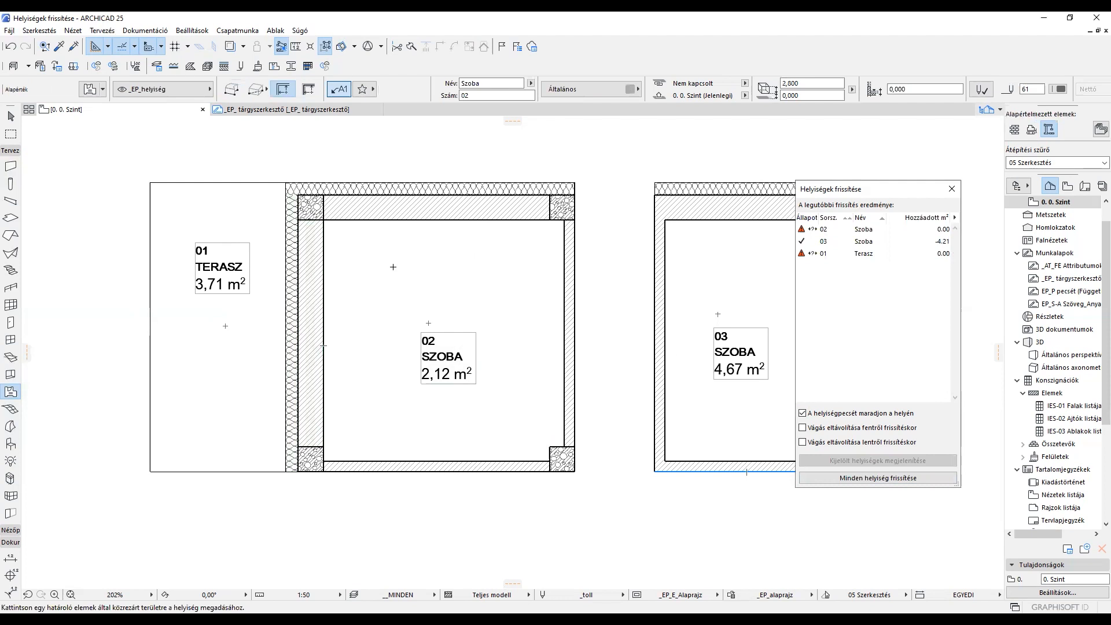
- Turn off clean wall and beam intersections and check the reference lines of the four walls around room 02
{"action": "right_click", "coordinate": [447, 134]}
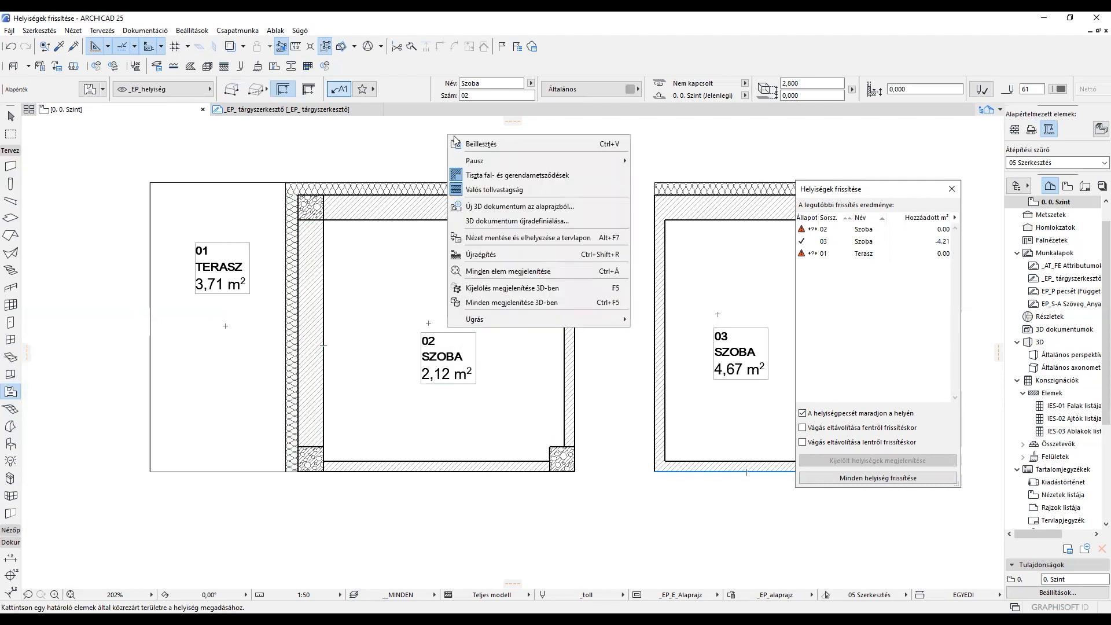
{"action": "left_click", "coordinate": [554, 175]}
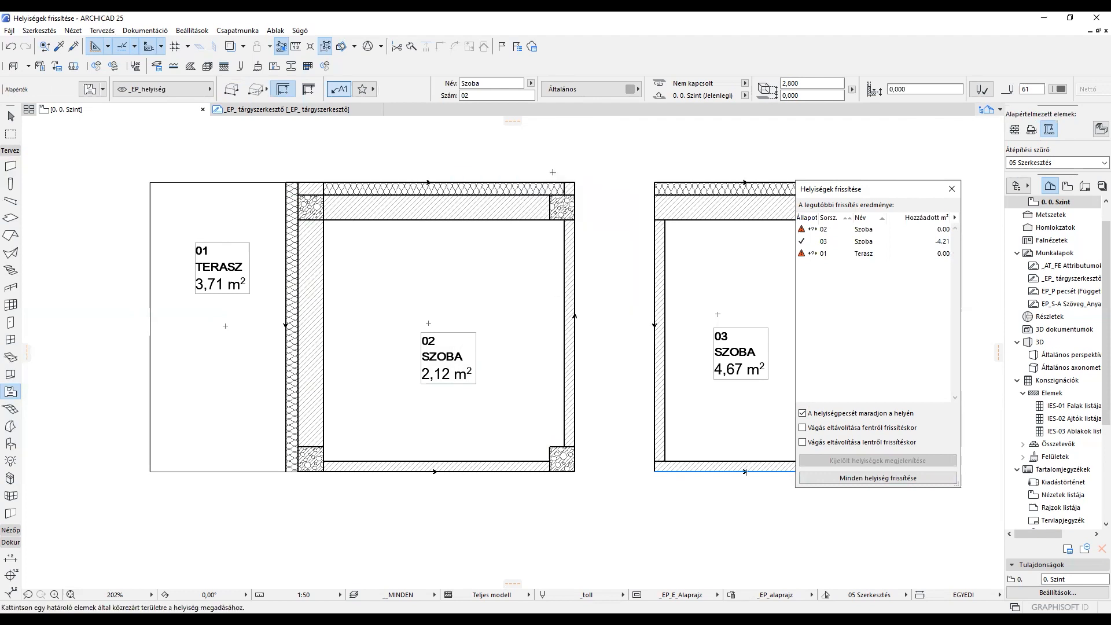
{"action": "left_click", "coordinate": [443, 181], "text": "shift"}
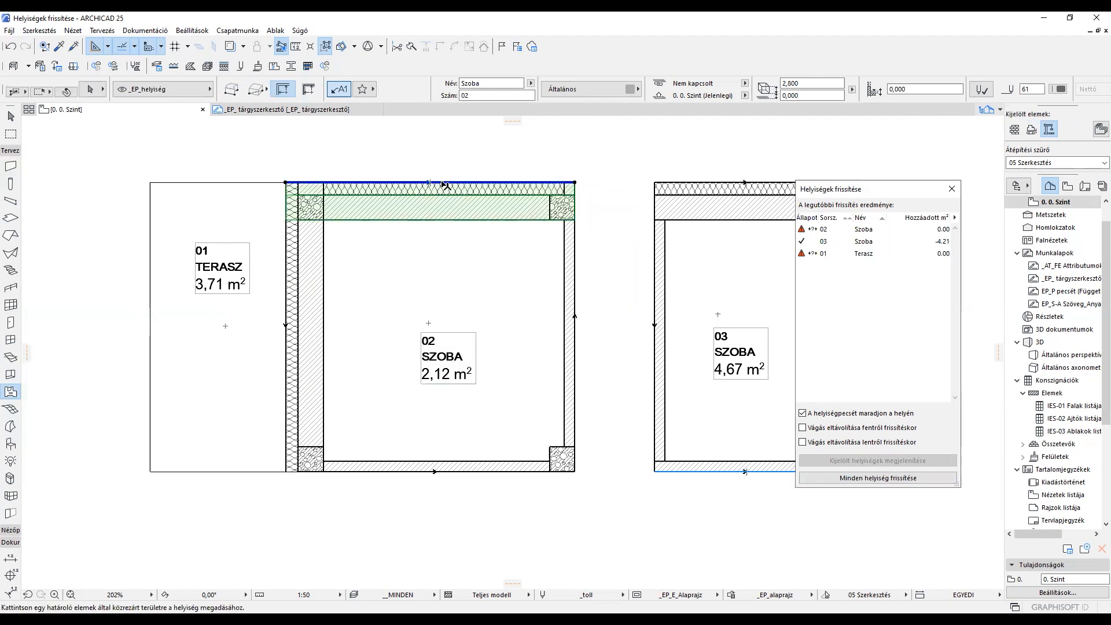
{"action": "left_click", "coordinate": [327, 320], "text": "shift"}
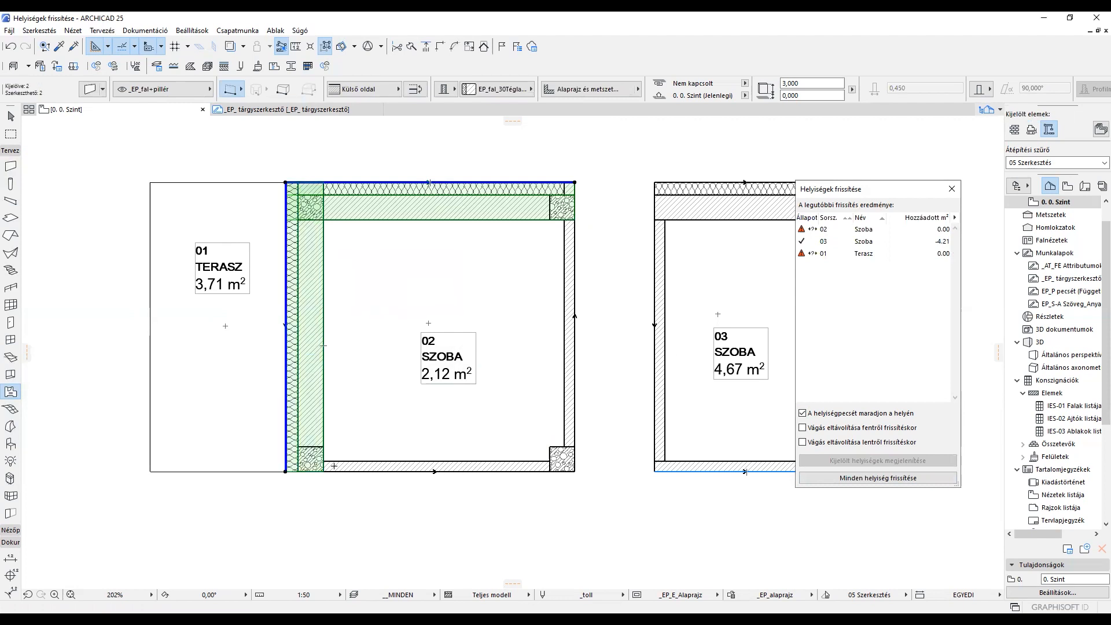
{"action": "left_click", "coordinate": [434, 467], "text": "shift"}
{"action": "left_click", "coordinate": [575, 438], "text": "shift"}
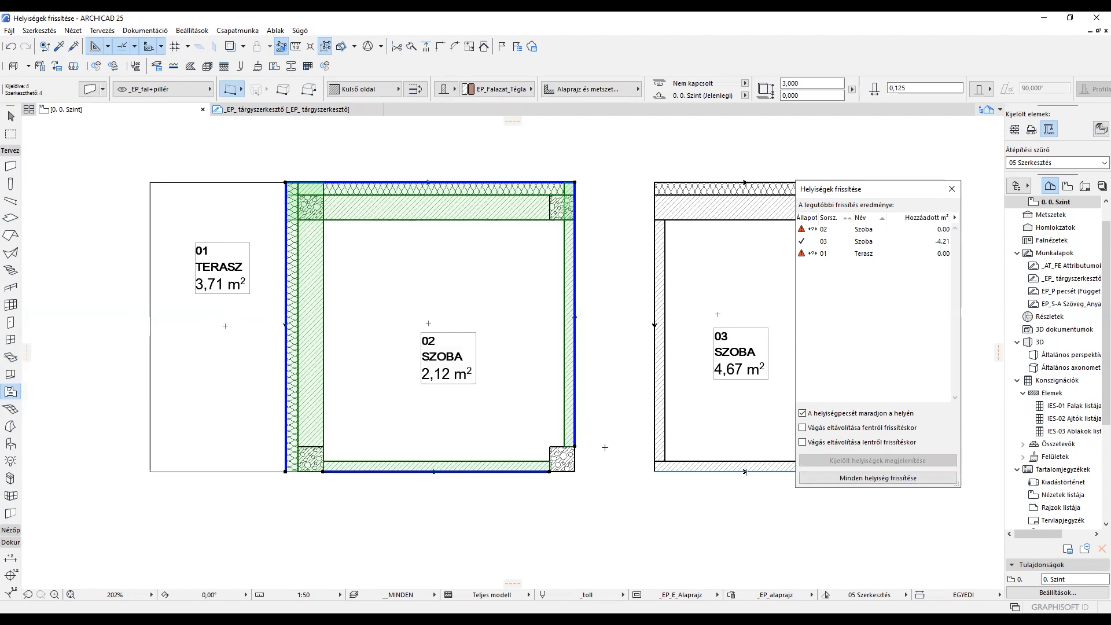
{"action": "key", "text": "Escape"}
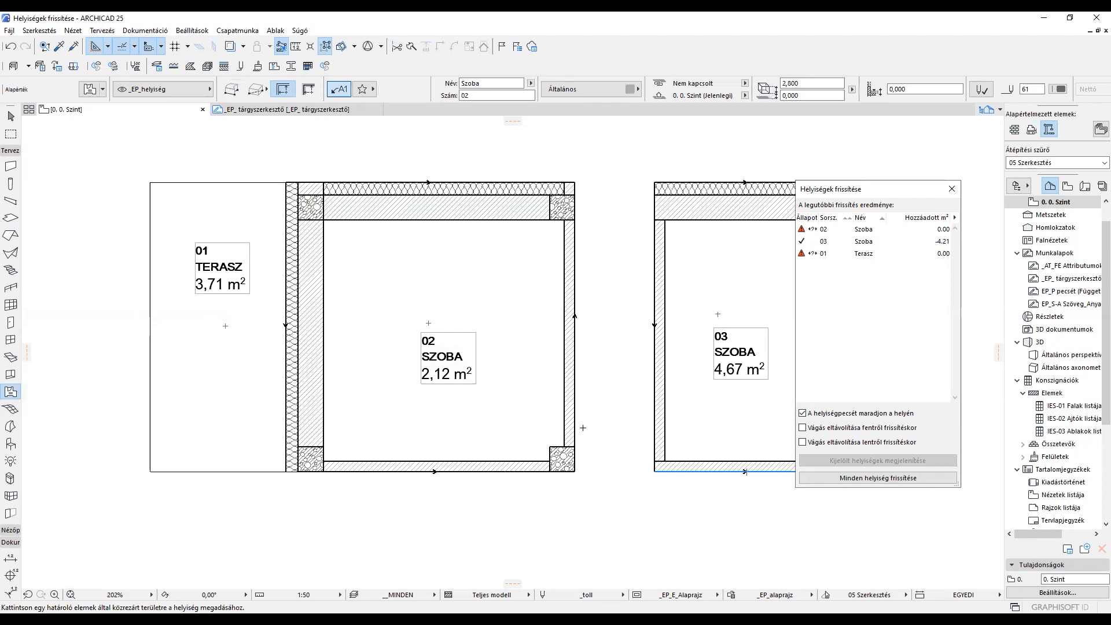
- Join the lower wall of room 02 to the right wall and to the left wall so their reference lines meet
{"action": "left_click", "coordinate": [574, 429], "text": "shift"}
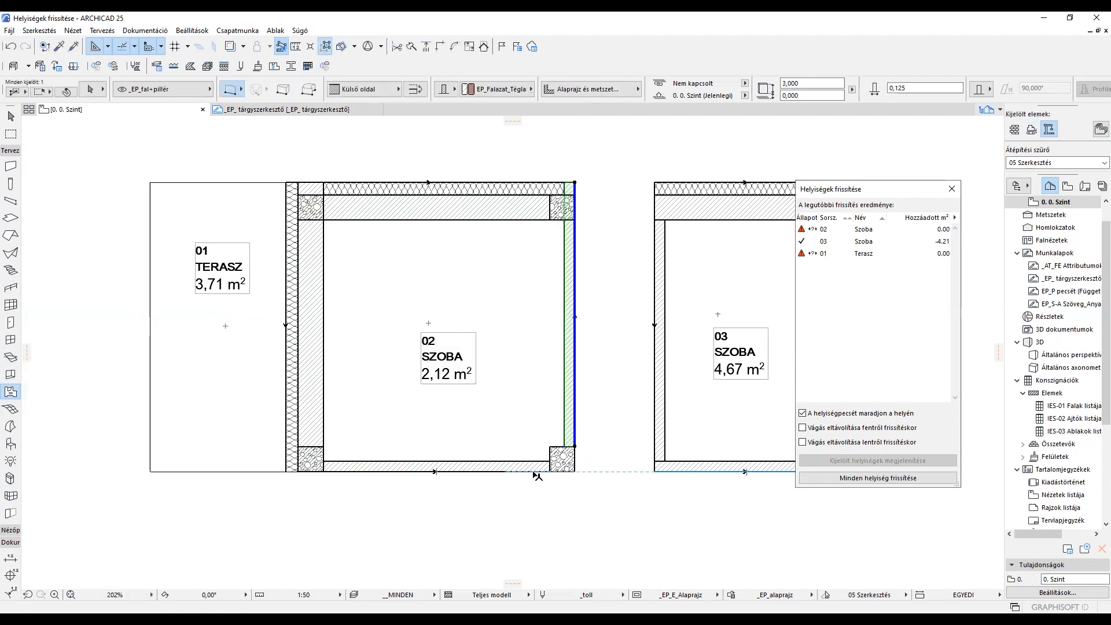
{"action": "left_click", "coordinate": [534, 472], "text": "shift"}
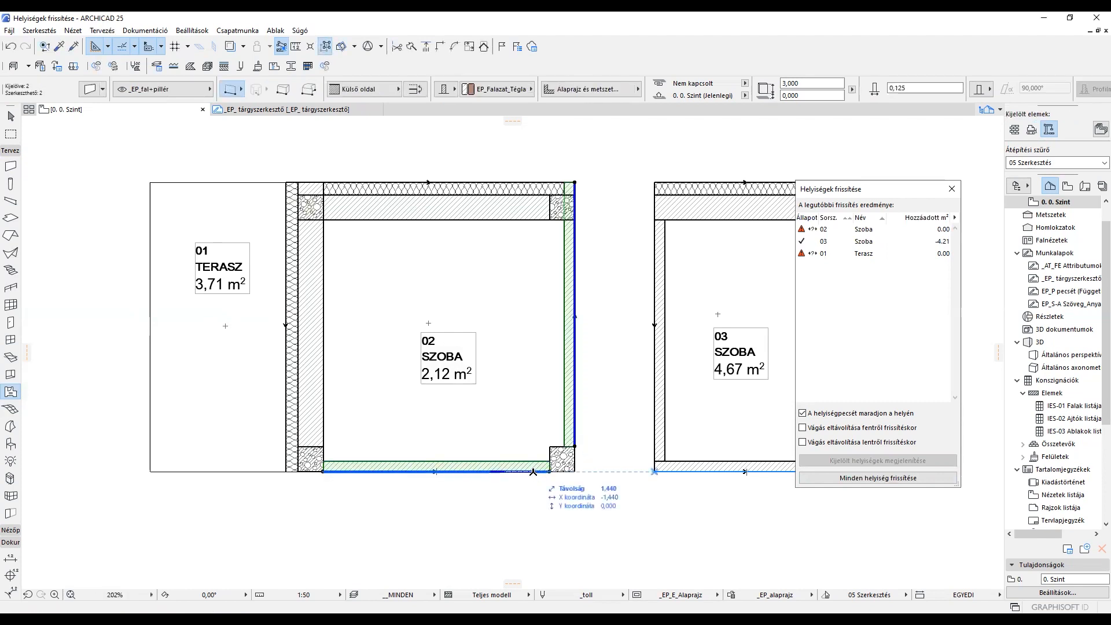
{"action": "left_click", "coordinate": [440, 46]}
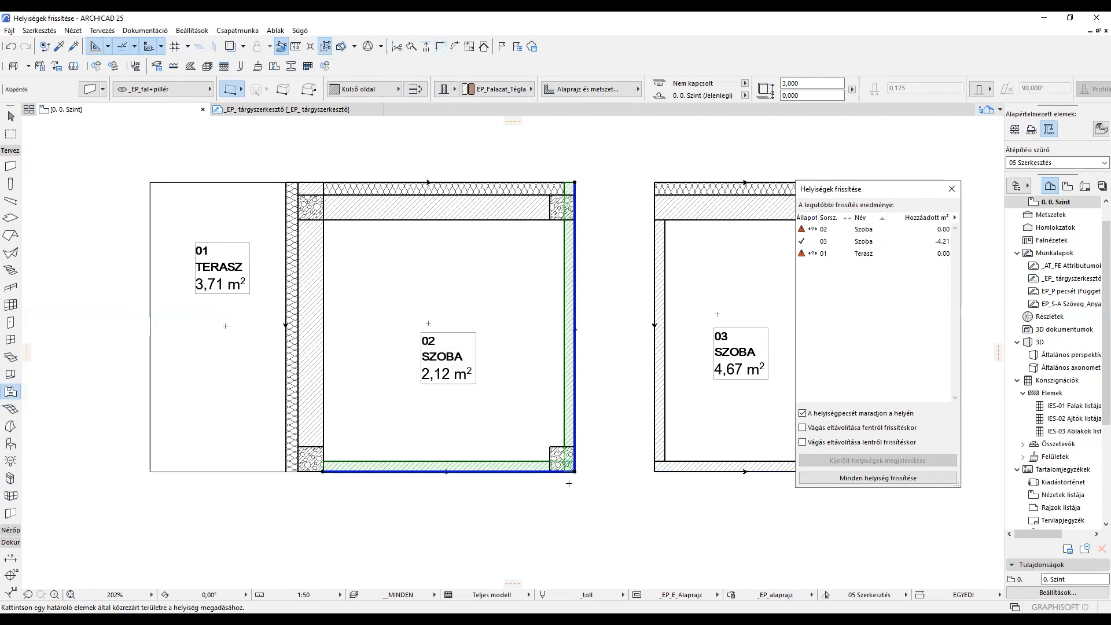
{"action": "key", "text": "Escape"}
{"action": "left_click", "coordinate": [310, 405], "text": "shift"}
{"action": "left_click", "coordinate": [367, 470], "text": "shift"}
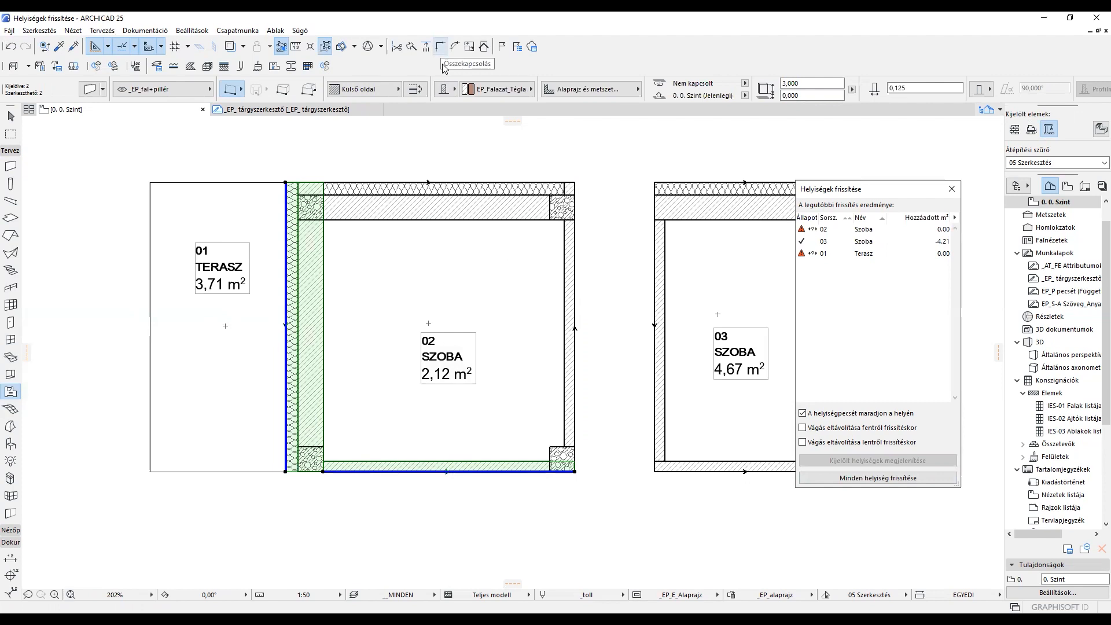
{"action": "left_click", "coordinate": [440, 46]}
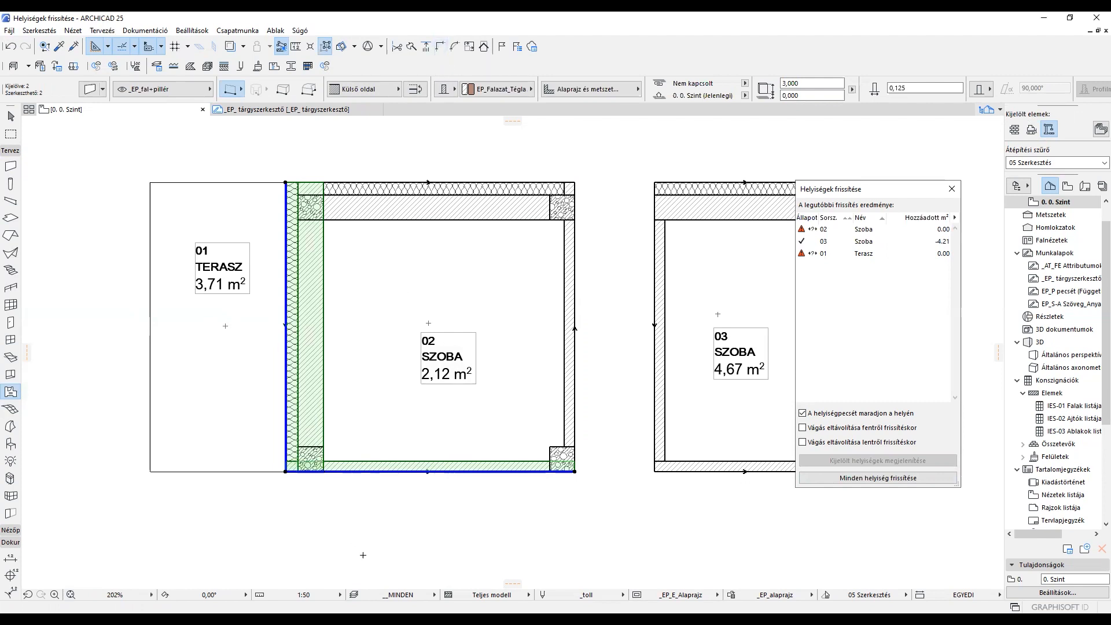
- Turn clean wall and beam intersections back on for the floor plan
{"action": "key", "text": "Escape"}
{"action": "right_click", "coordinate": [408, 512]}
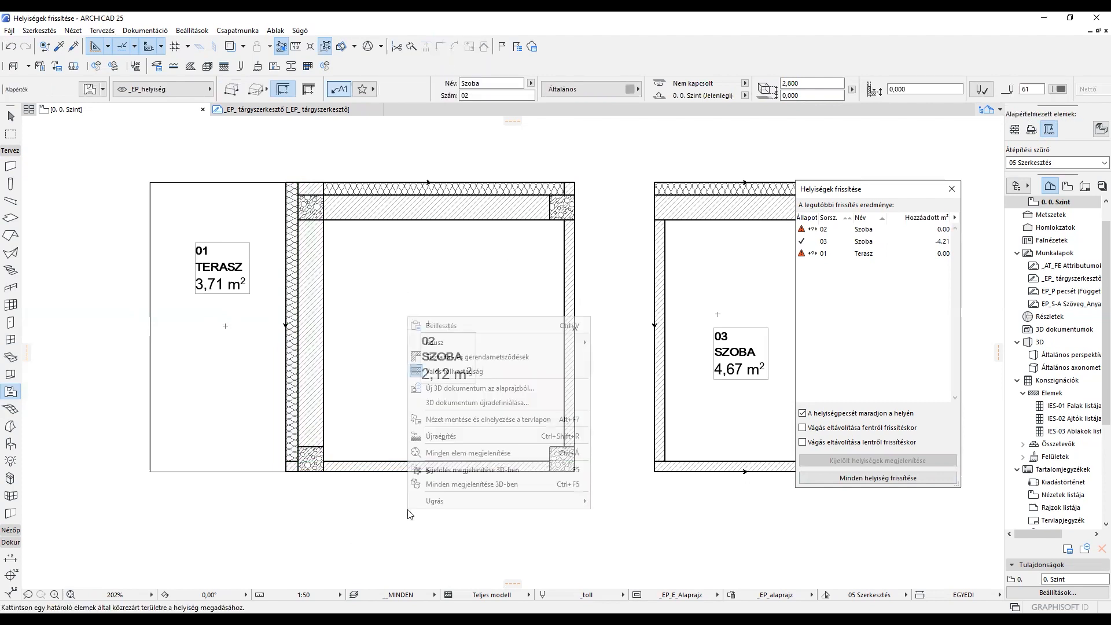
{"action": "left_click", "coordinate": [485, 357]}
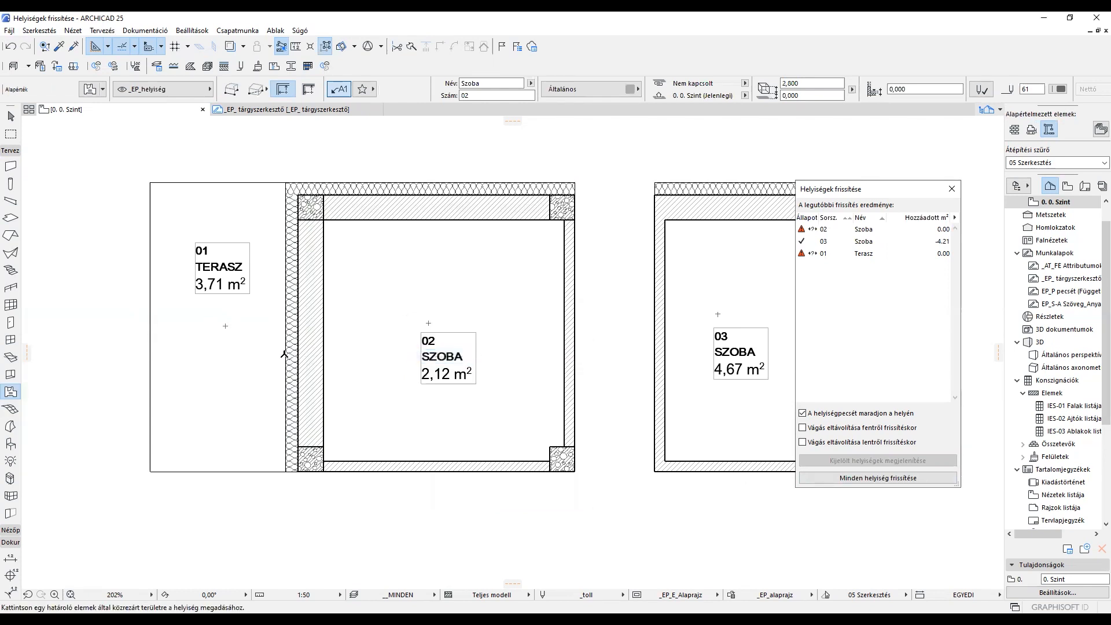
- Select the wall beside the terrace and the terrace's outline polyline to check what bounds the zone
{"action": "middle_click_drag", "start_coordinate": [349, 362], "coordinate": [455, 357]}
{"action": "left_click", "coordinate": [456, 353], "text": "shift"}
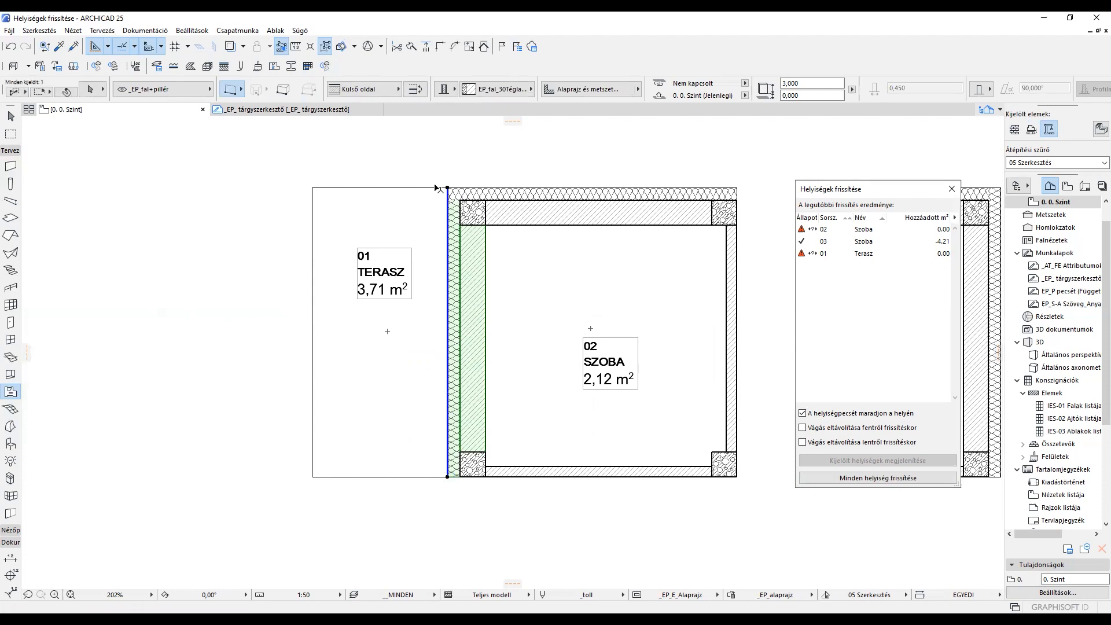
{"action": "left_click", "coordinate": [313, 434]}
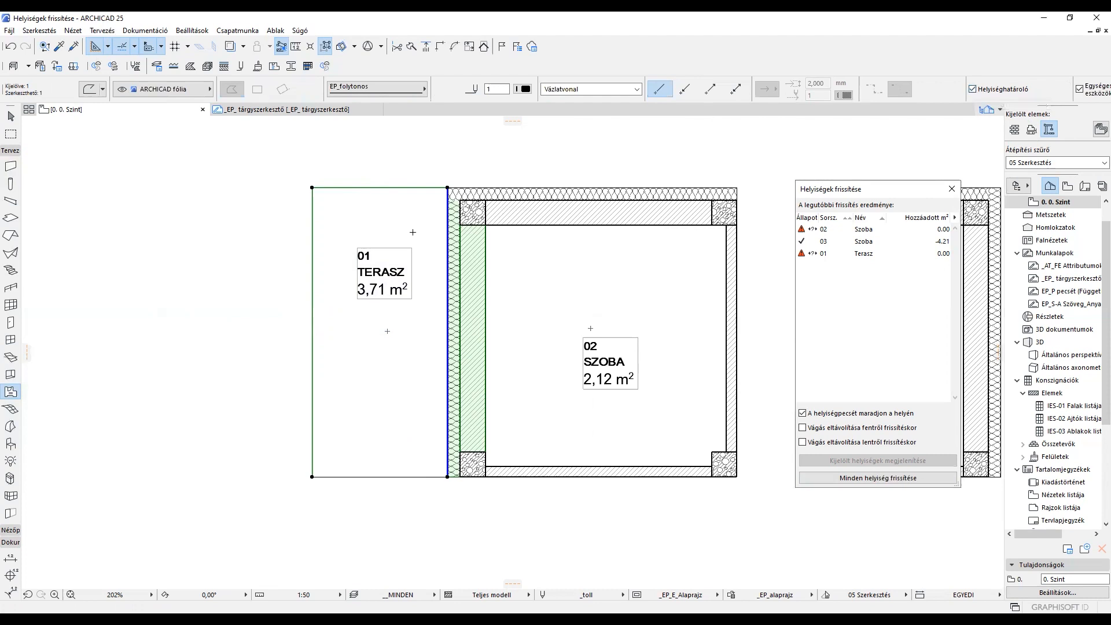
- Make the line along the terrace's lower edge a zone boundary (Helyiséghatároló)
{"action": "key", "text": "Escape"}
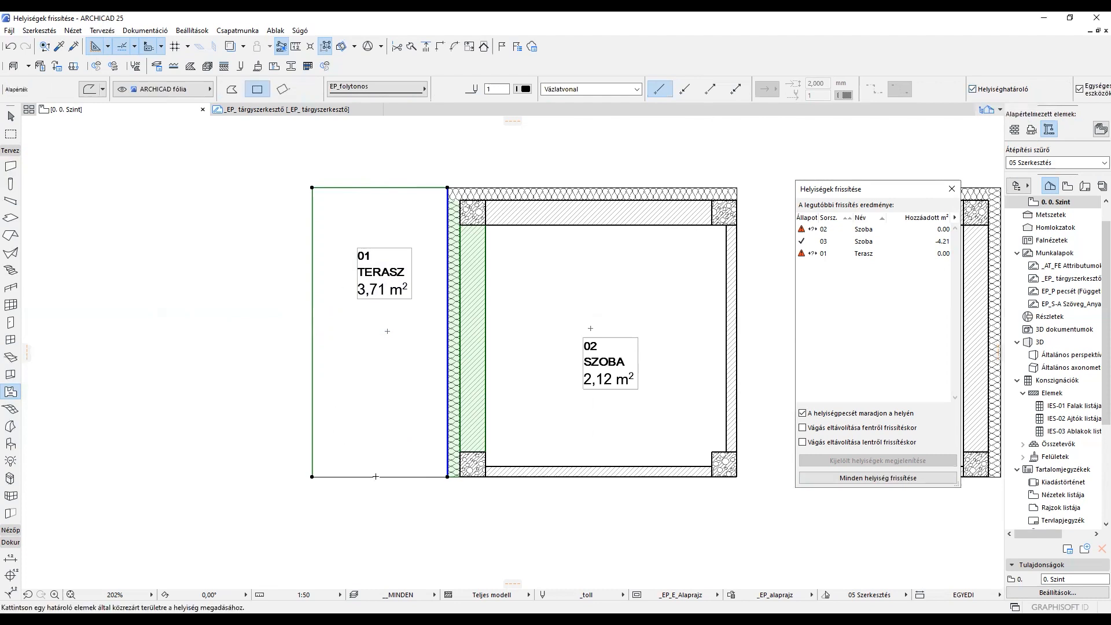
{"action": "left_click", "coordinate": [376, 477], "text": "shift"}
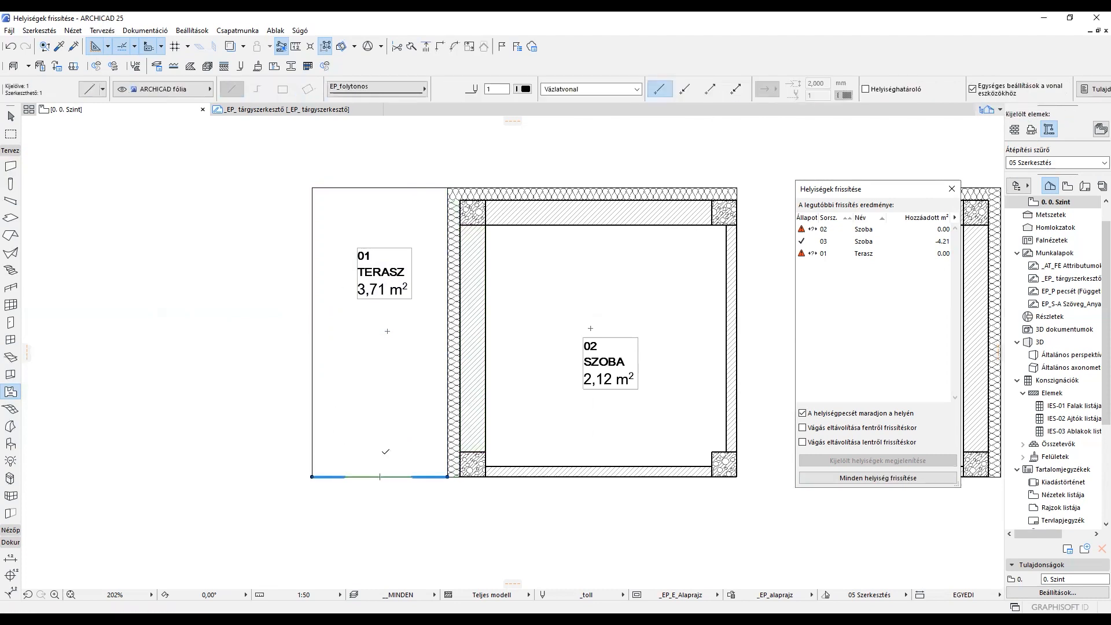
{"action": "left_click", "coordinate": [867, 90]}
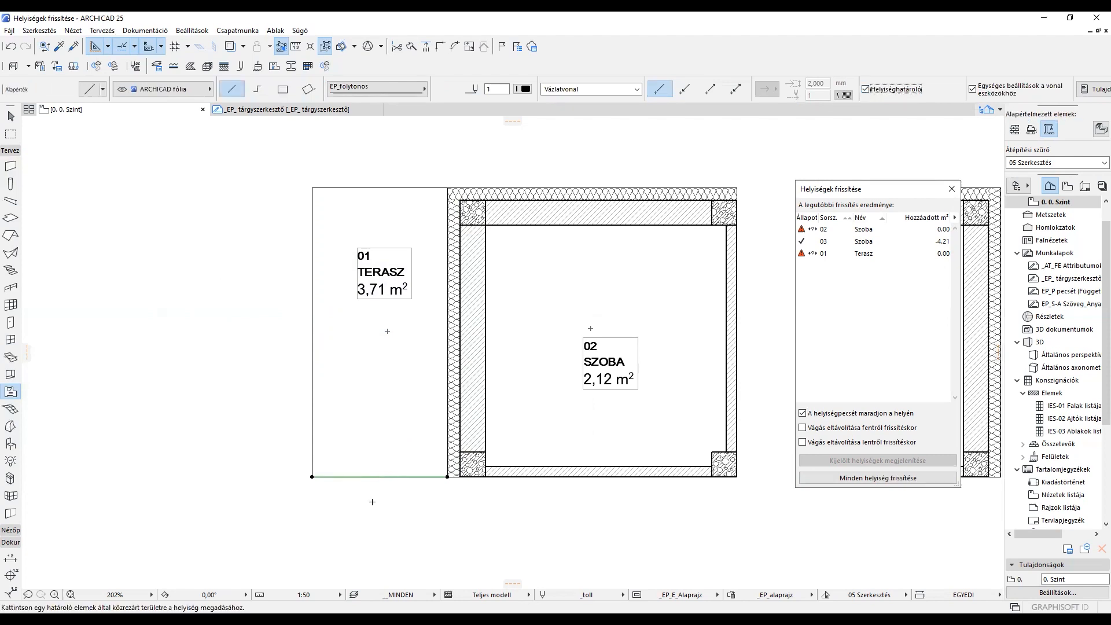
{"action": "key", "text": "Escape"}
- Check the wall between the terrace and room 02, and update all zones with the zone stamps kept in place
{"action": "scroll", "coordinate": [446, 462], "scroll_direction": "down", "scroll_amount": 1}
{"action": "middle_click_drag", "start_coordinate": [446, 462], "coordinate": [370, 448]}
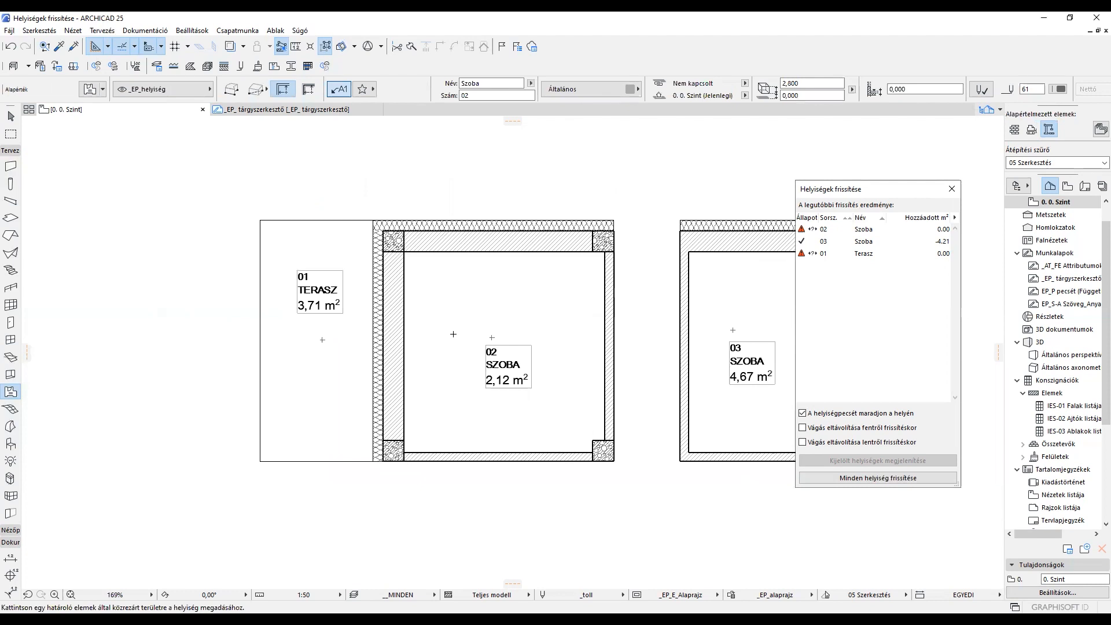
{"action": "left_click", "coordinate": [404, 374], "text": "shift"}
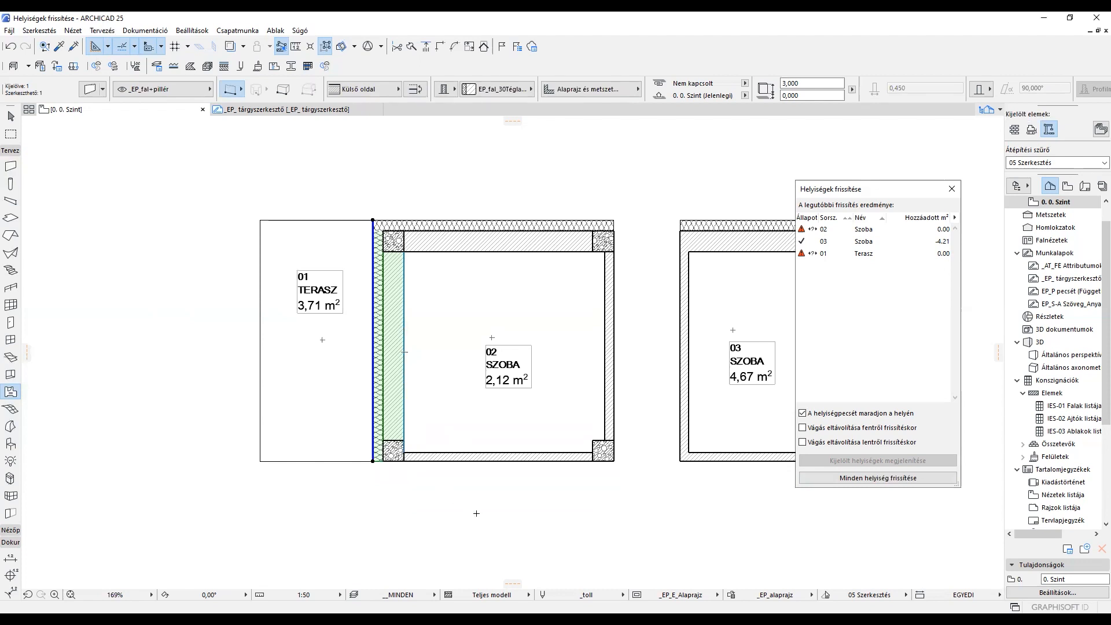
{"action": "key", "text": "Escape"}
{"action": "middle_click_drag", "start_coordinate": [450, 496], "coordinate": [325, 486]}
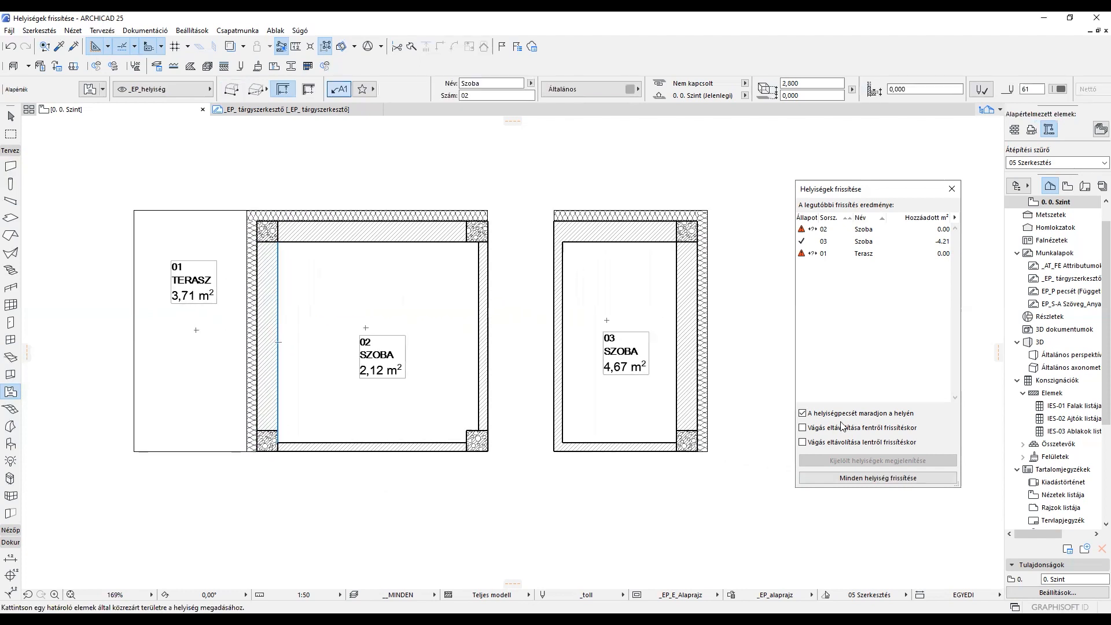
{"action": "left_click", "coordinate": [844, 478]}
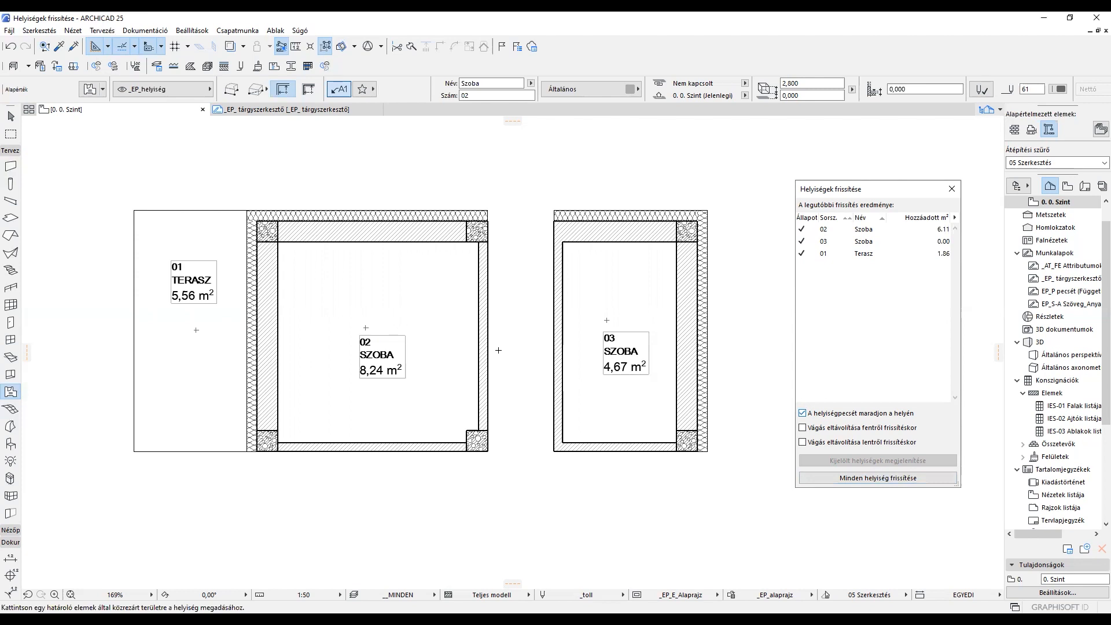
- Examine the relation-to-zones options in the settings of room 02's right wall, keeping Függőleges helyiséghatár
{"action": "key", "text": "shift"}
{"action": "left_click", "coordinate": [489, 353], "text": "shift"}
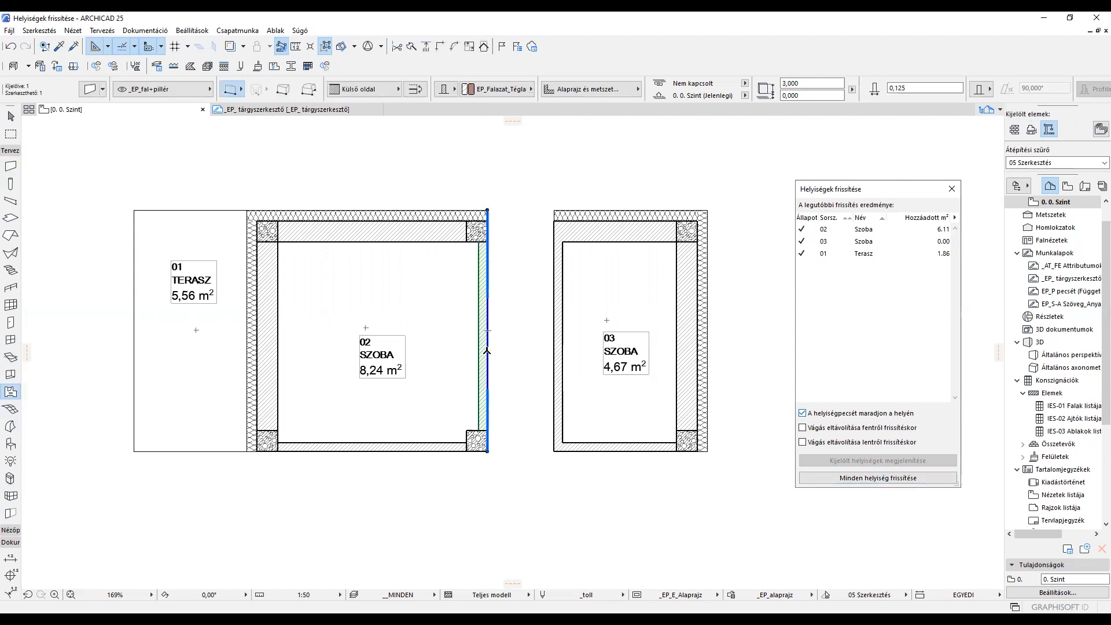
{"action": "key", "text": "ctrl+t"}
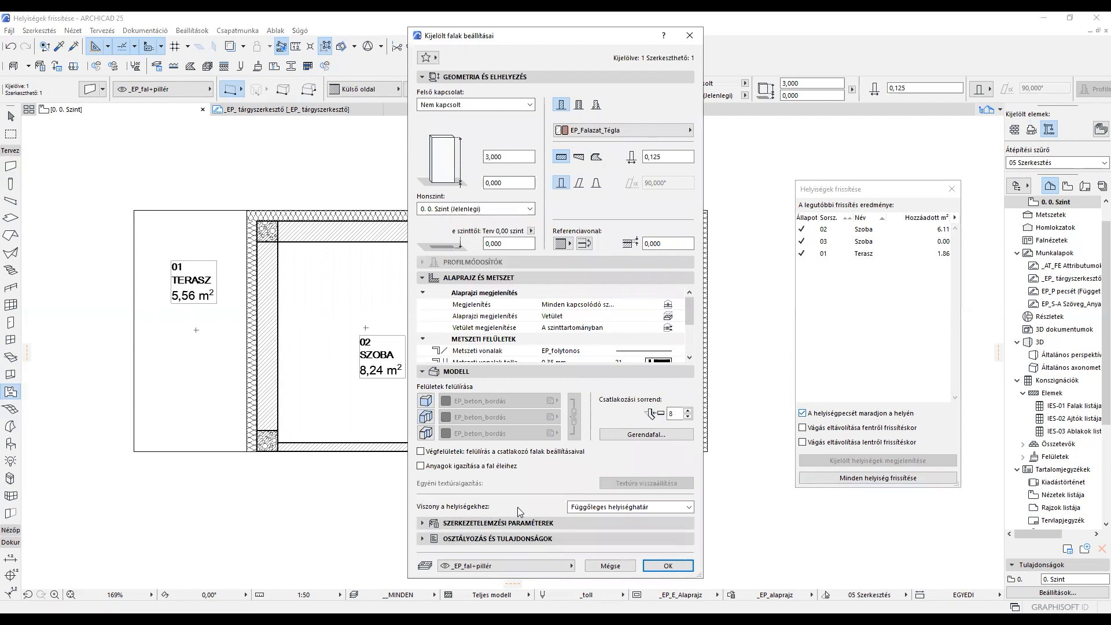
{"action": "left_click", "coordinate": [690, 507]}
{"action": "left_click", "coordinate": [690, 508]}
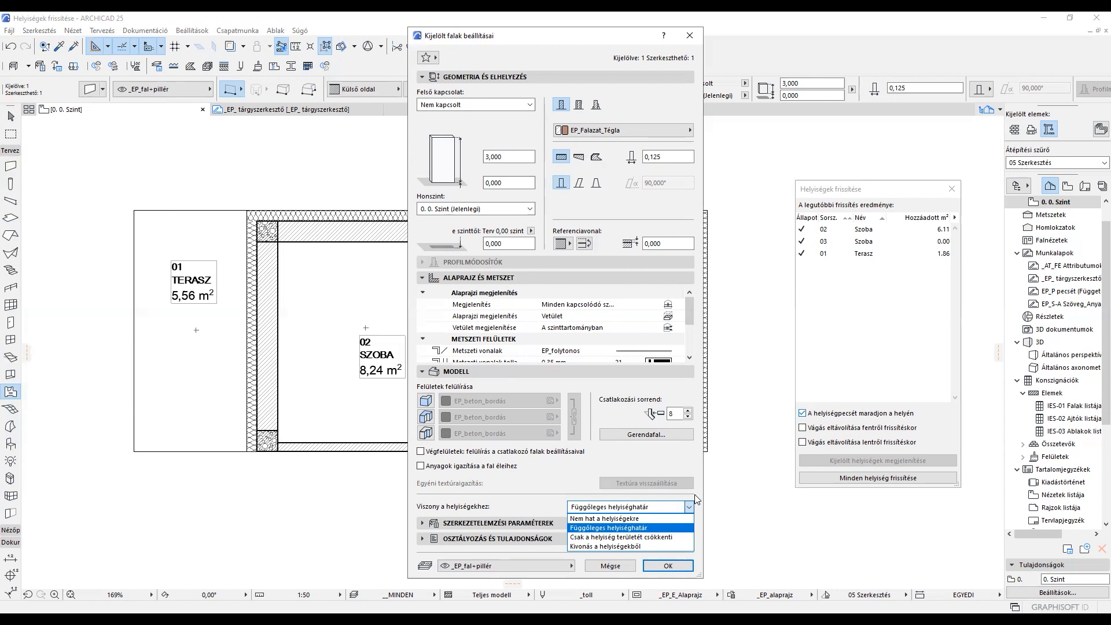
{"action": "left_click", "coordinate": [691, 506]}
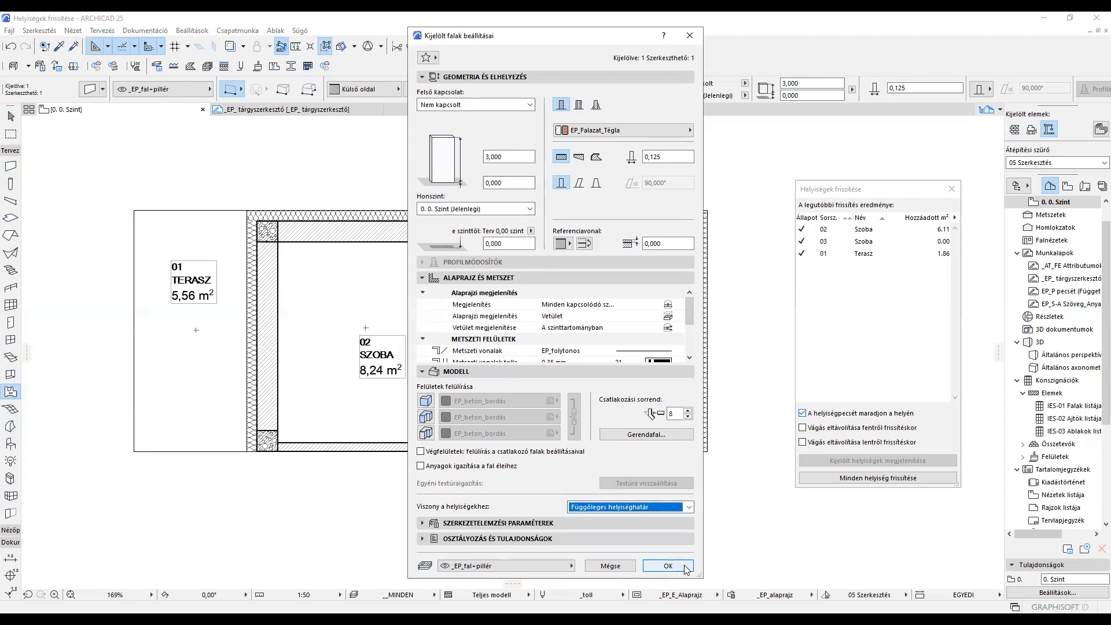
{"action": "left_click", "coordinate": [685, 568]}
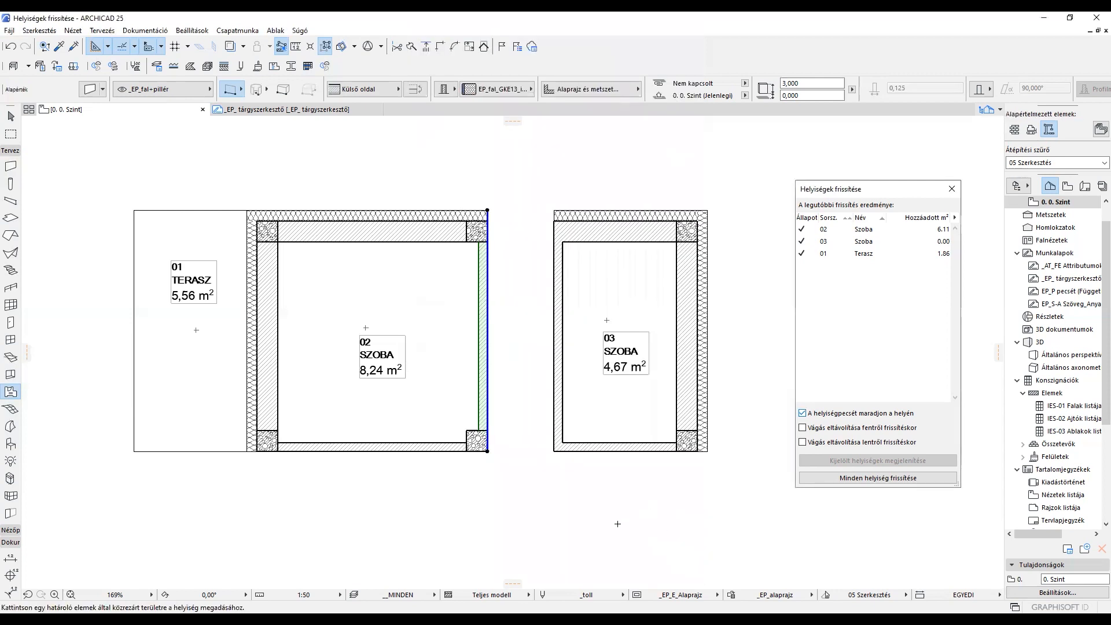
{"action": "key", "text": "Escape"}
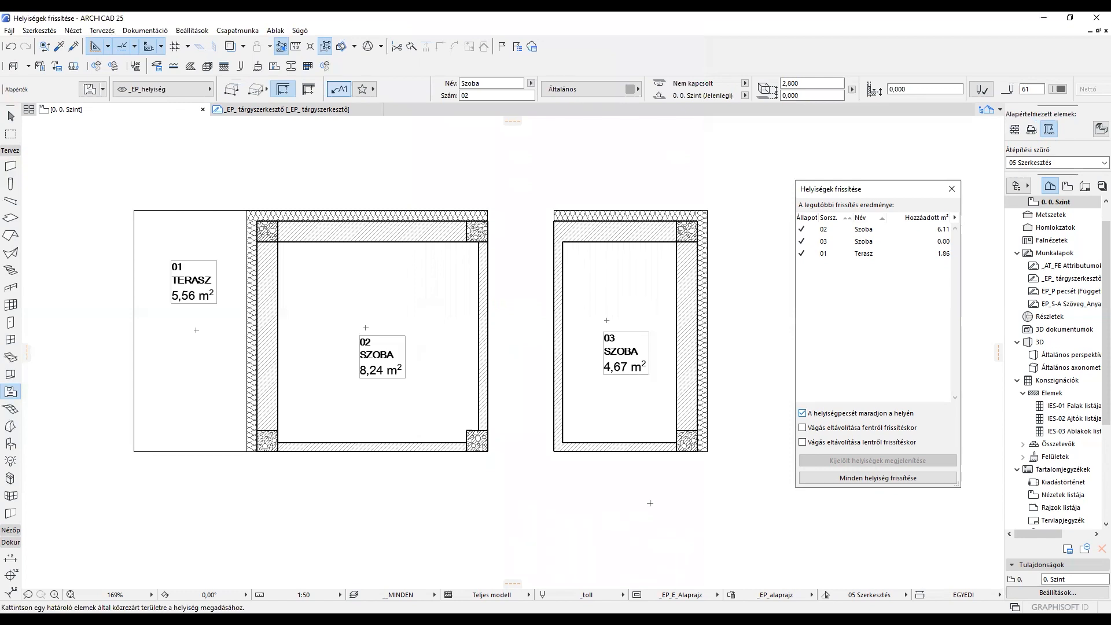